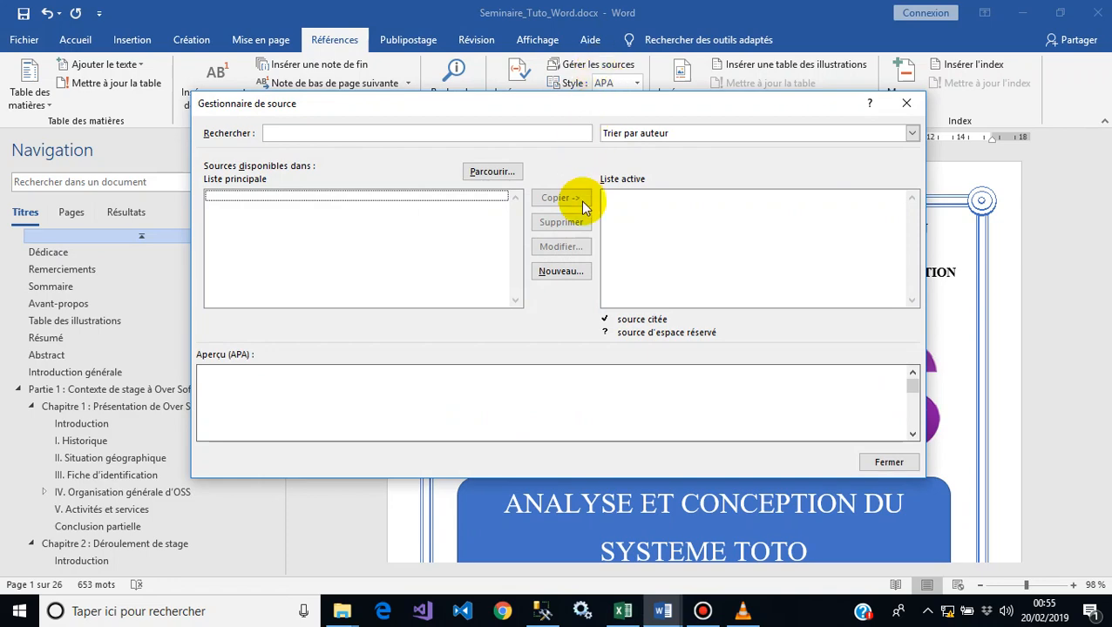
- Start a new bibliography source and keep Livre as its source type after browsing the available types
click(562, 272)
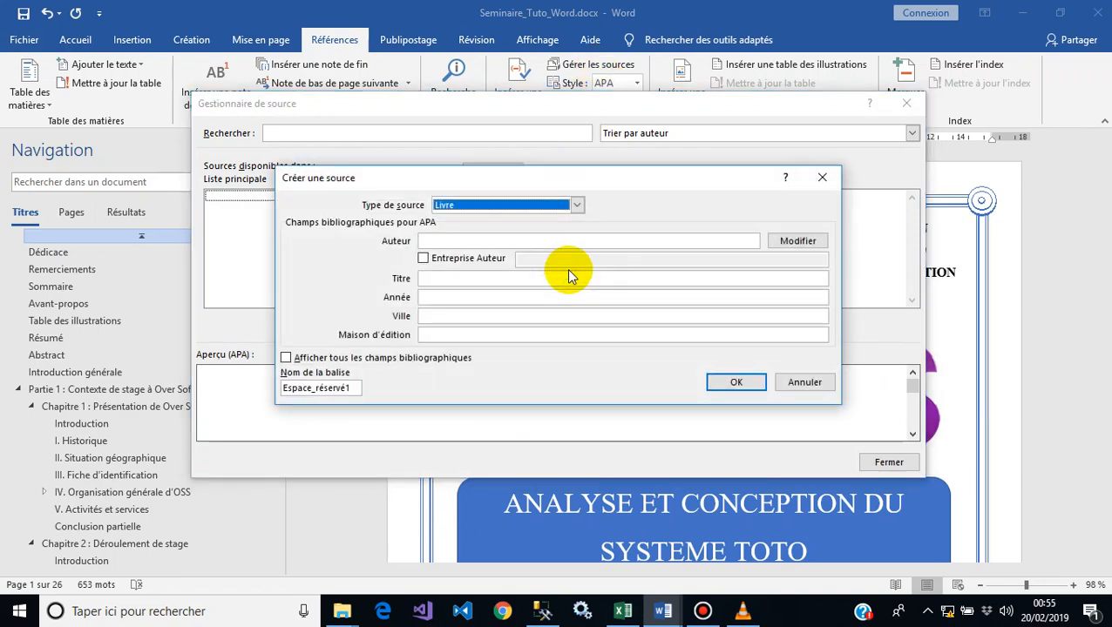
click(470, 206)
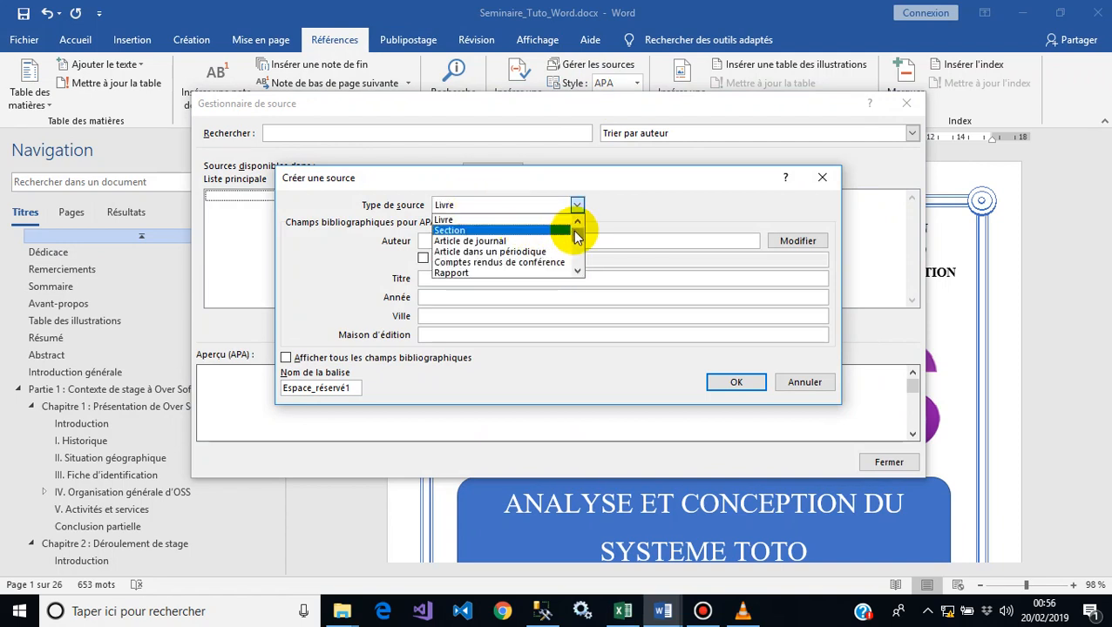
drag(573, 230, 577, 245)
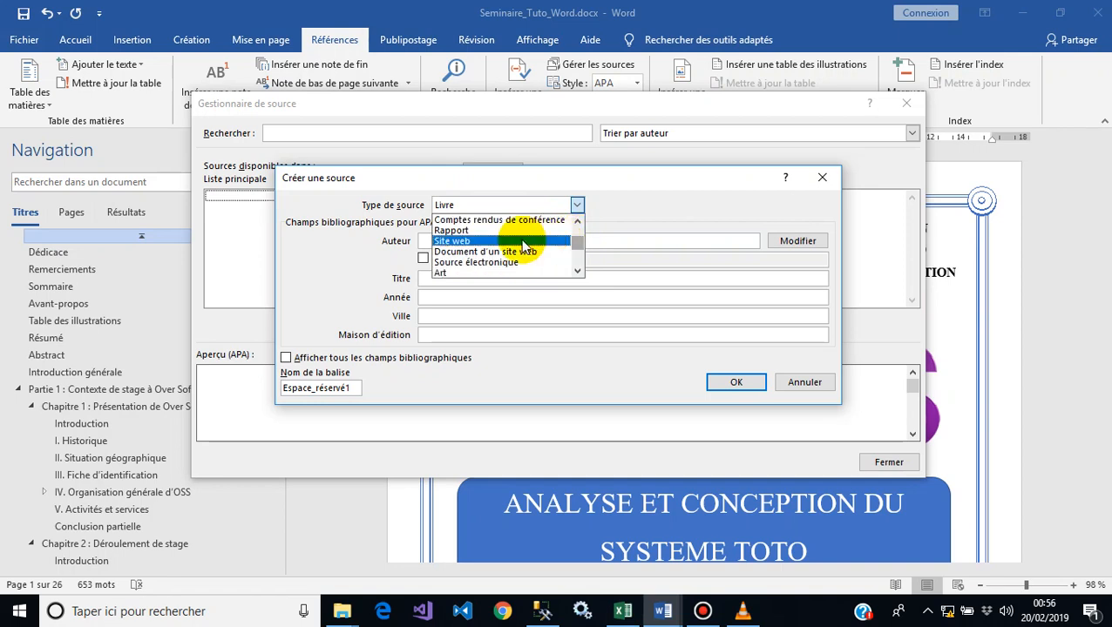
mouse_move(575, 249)
mouse_down()
mouse_move(576, 265)
mouse_move(580, 233)
mouse_up()
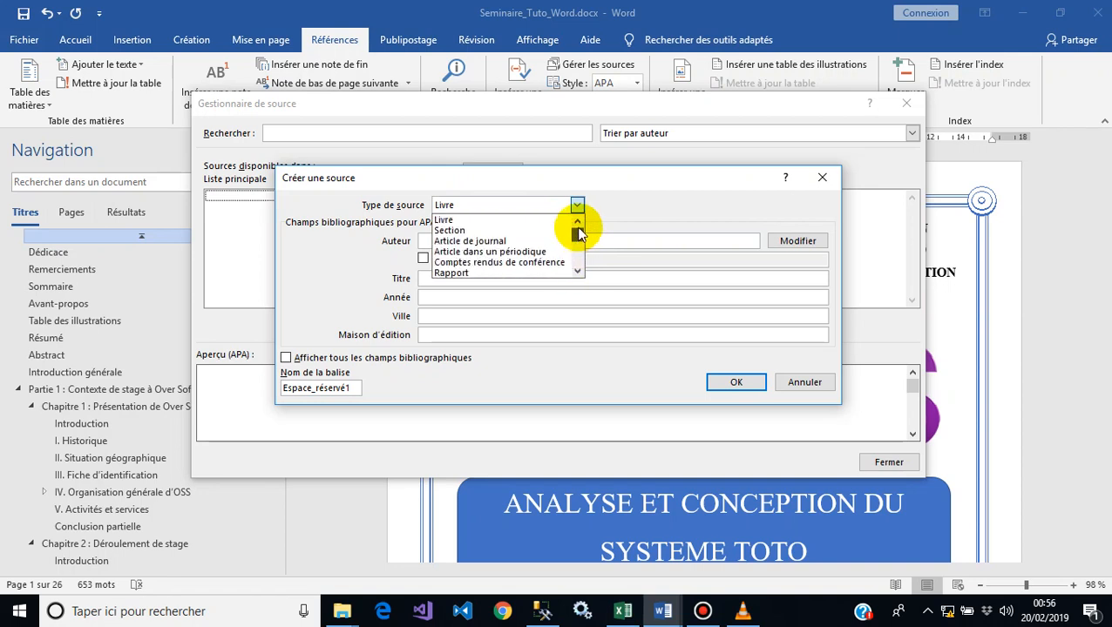
click(534, 217)
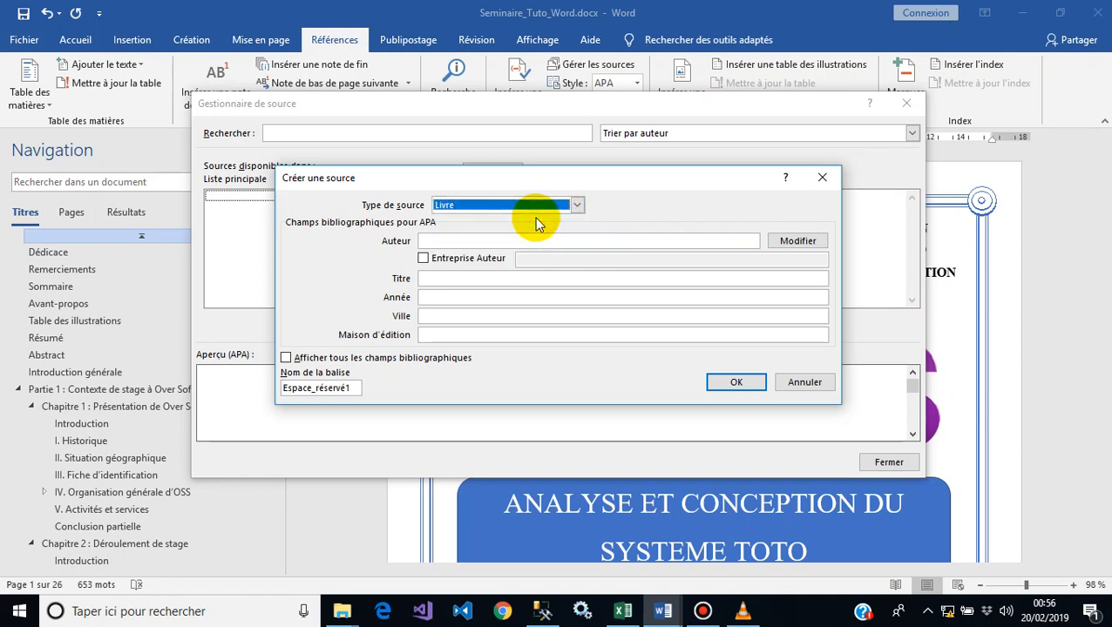
- Fill in the author's name and set the title of the book source to "Test"
click(537, 241)
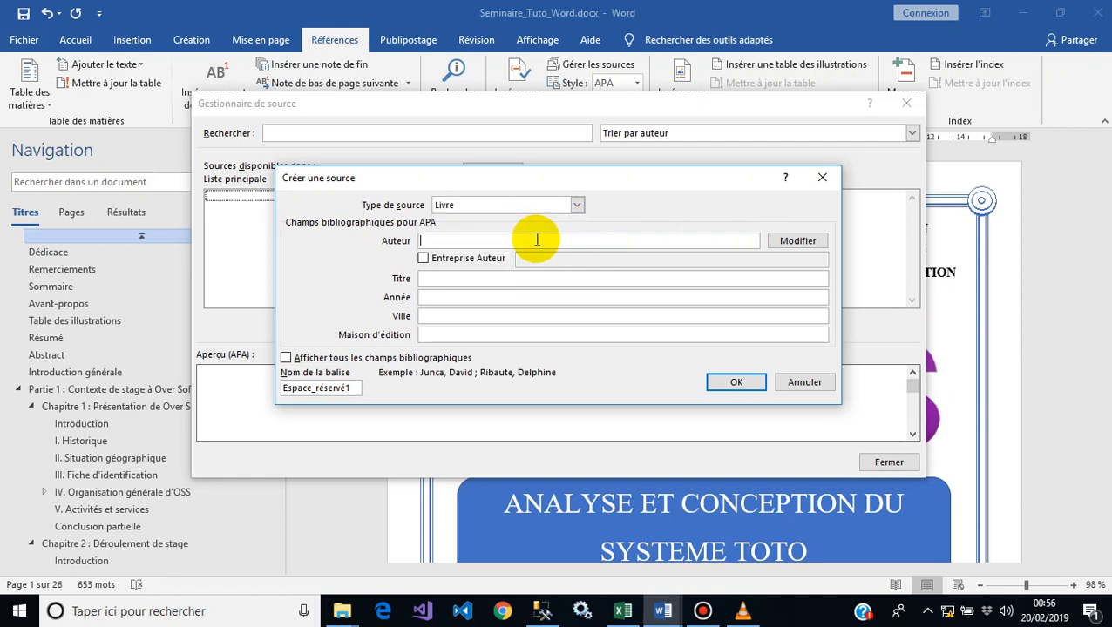
text(T)
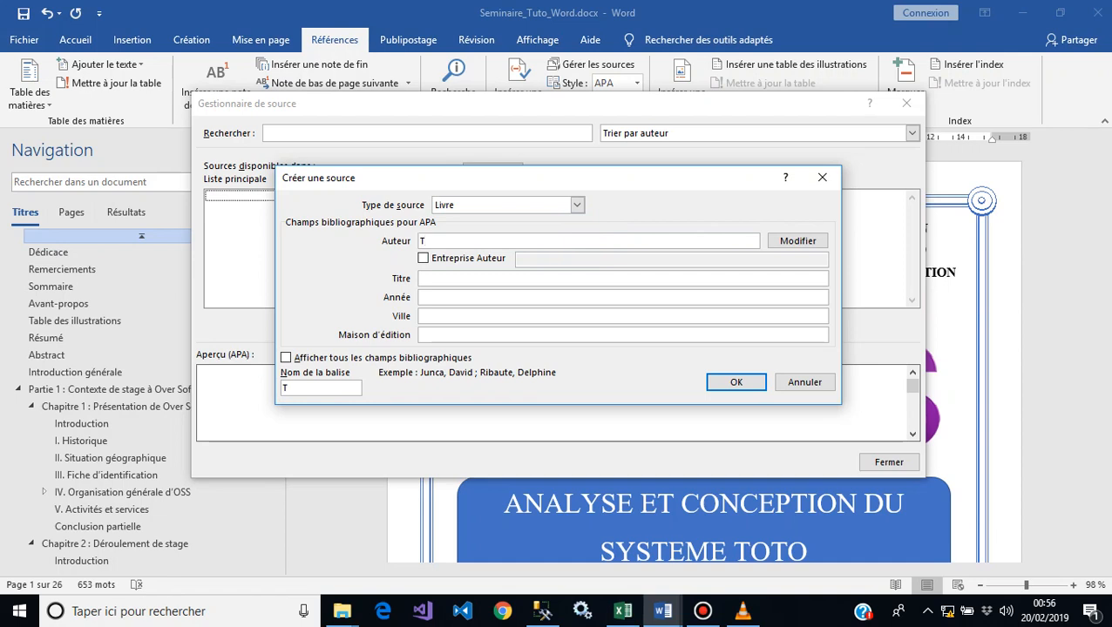
text(iti)
click(530, 280)
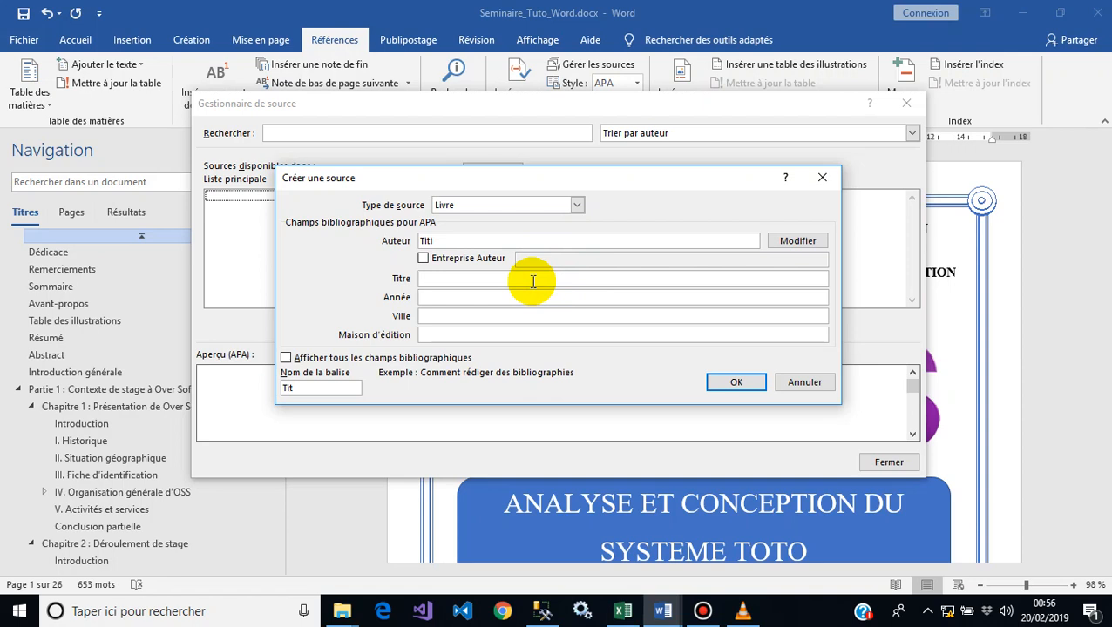
text(Test)
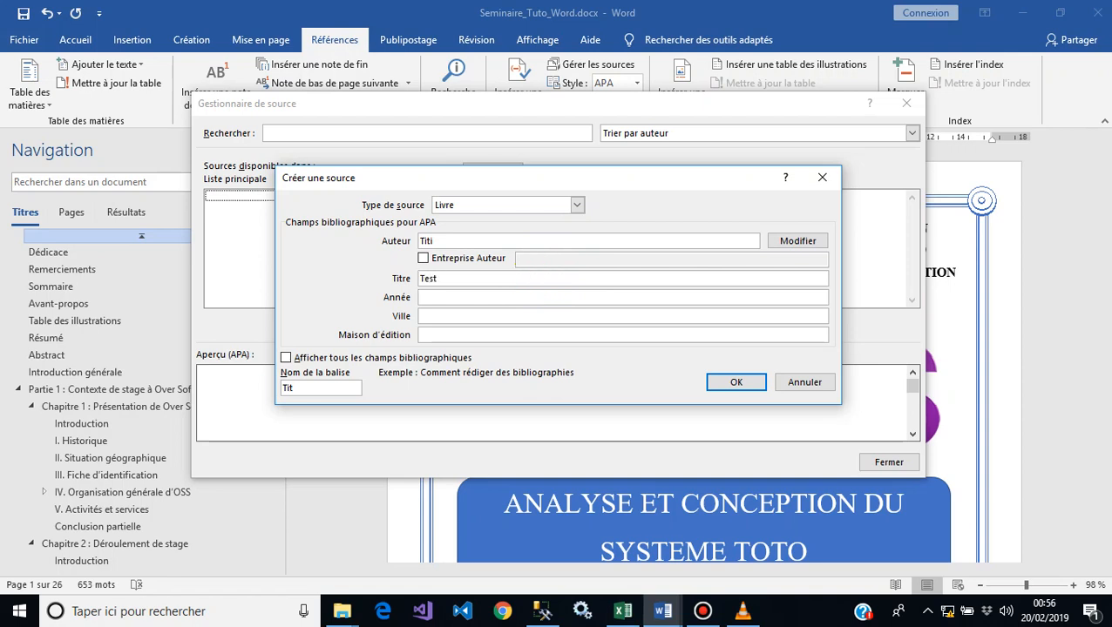
- Set the book's year to 2006, city to Douala and publisher to Adventure
click(539, 296)
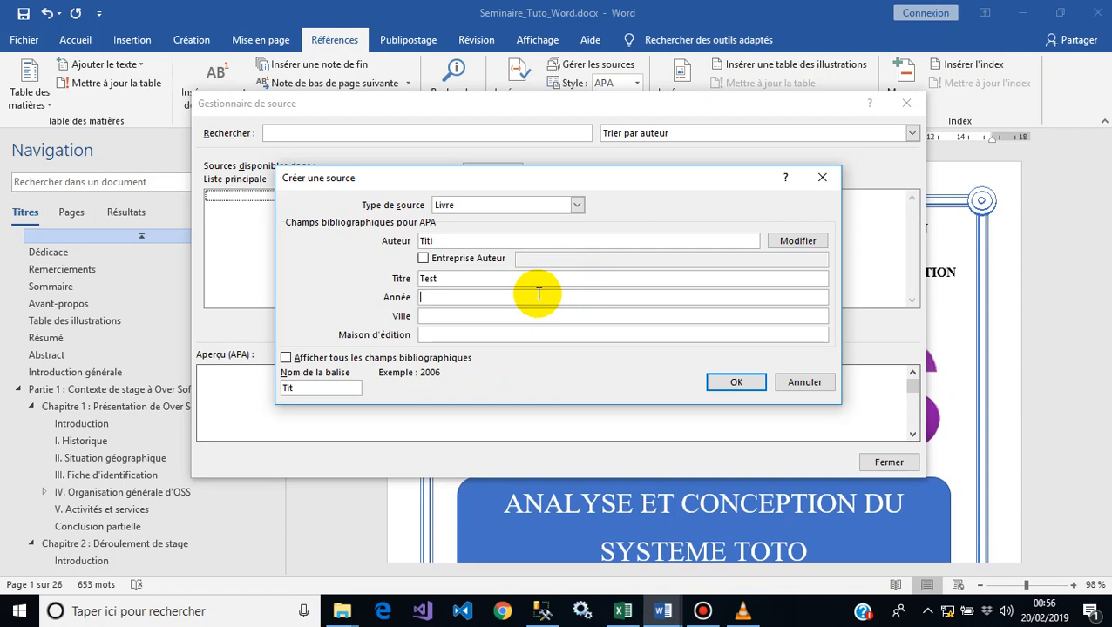
text(2006)
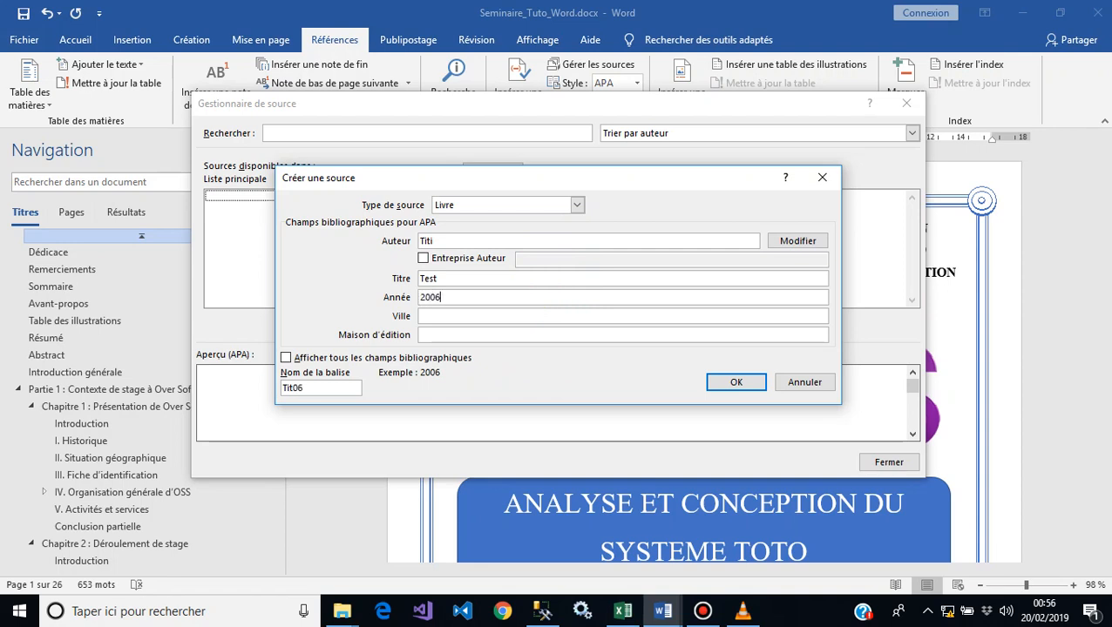
click(556, 318)
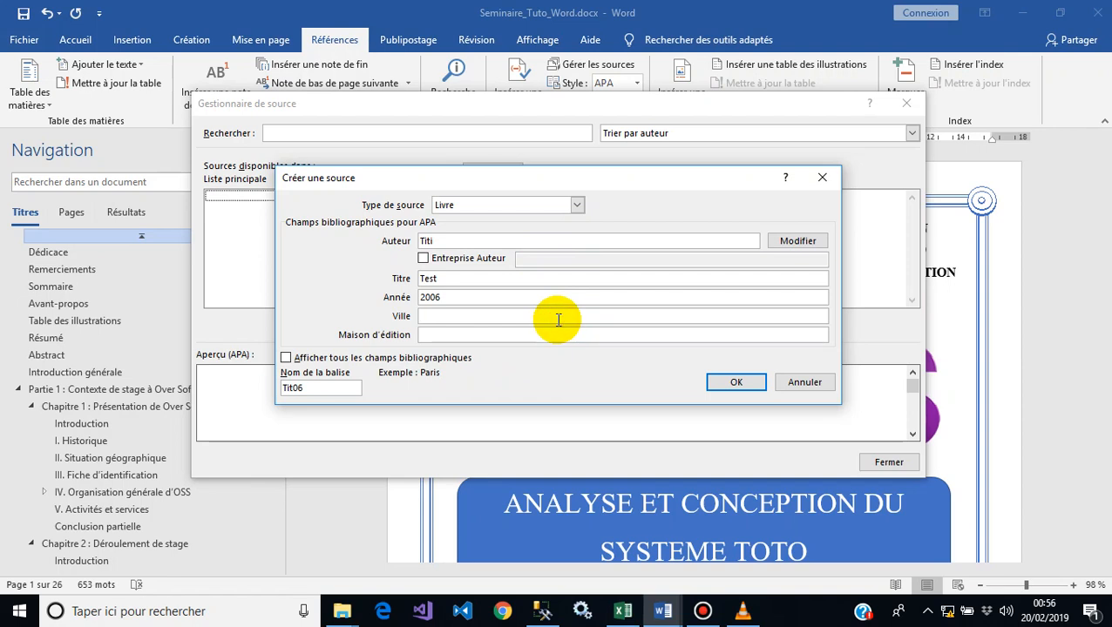
text(Douala)
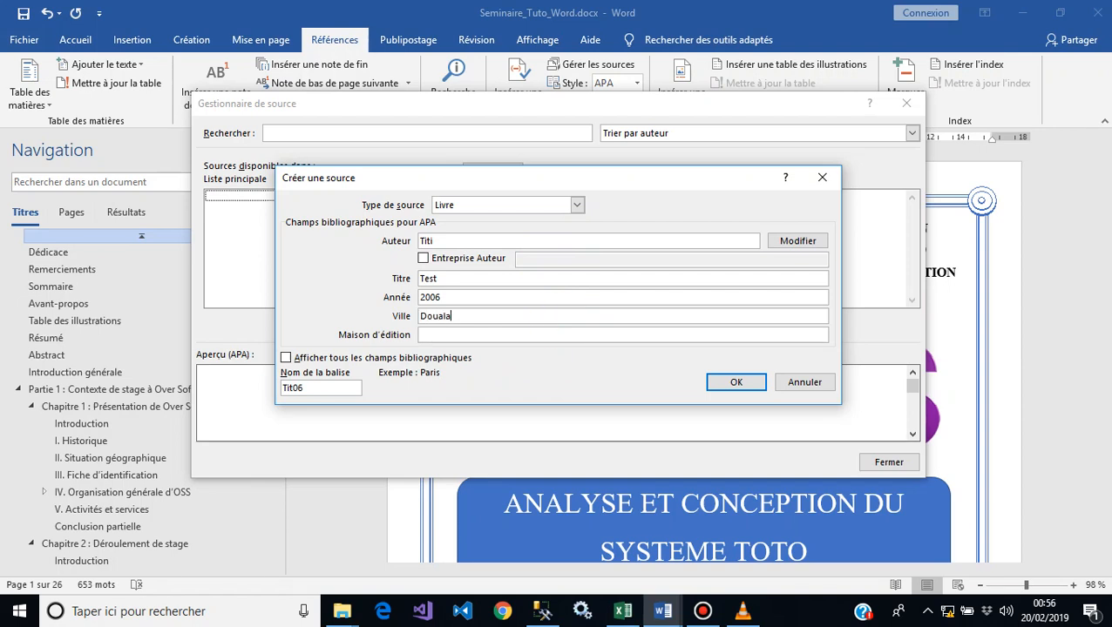
click(564, 334)
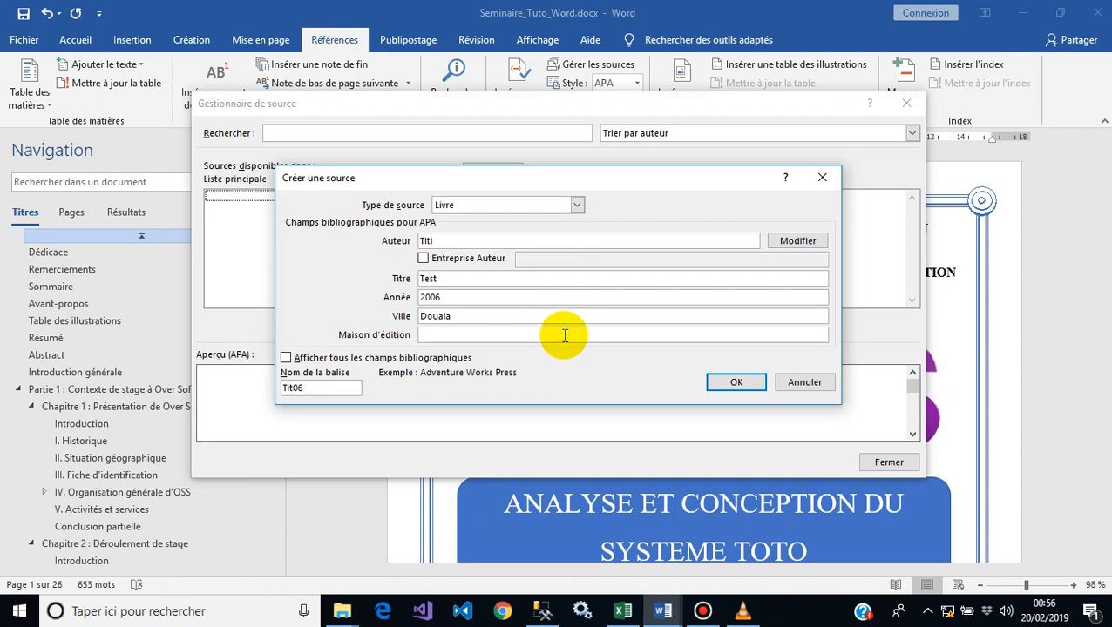
text(Advent)
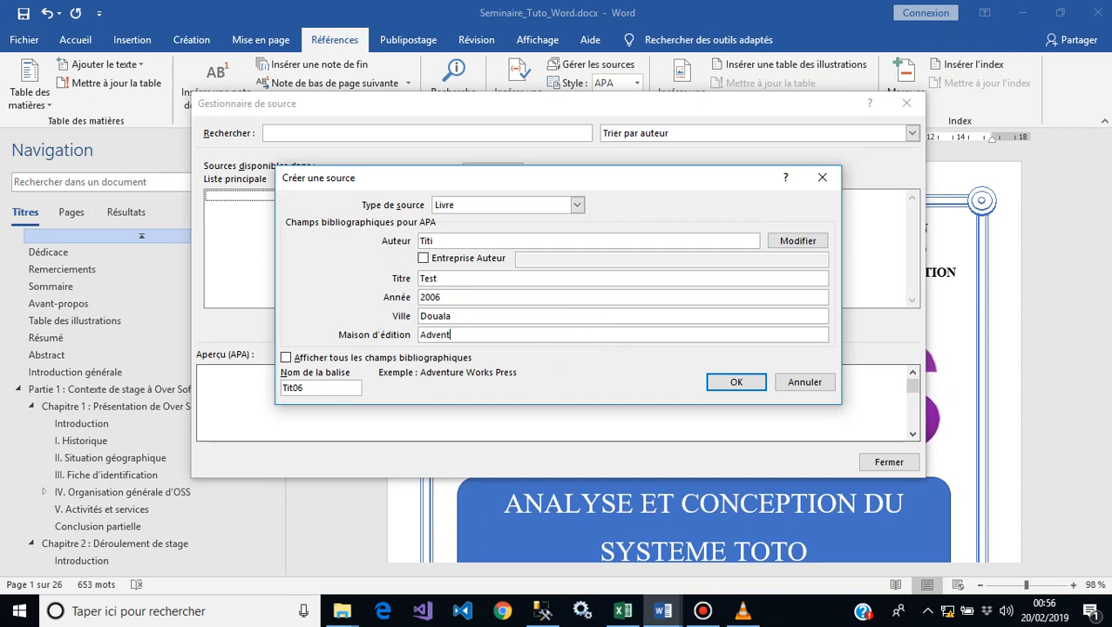
text(ure)
- Review the complete set of bibliographic fields, return to the short set and save the book source
click(330, 362)
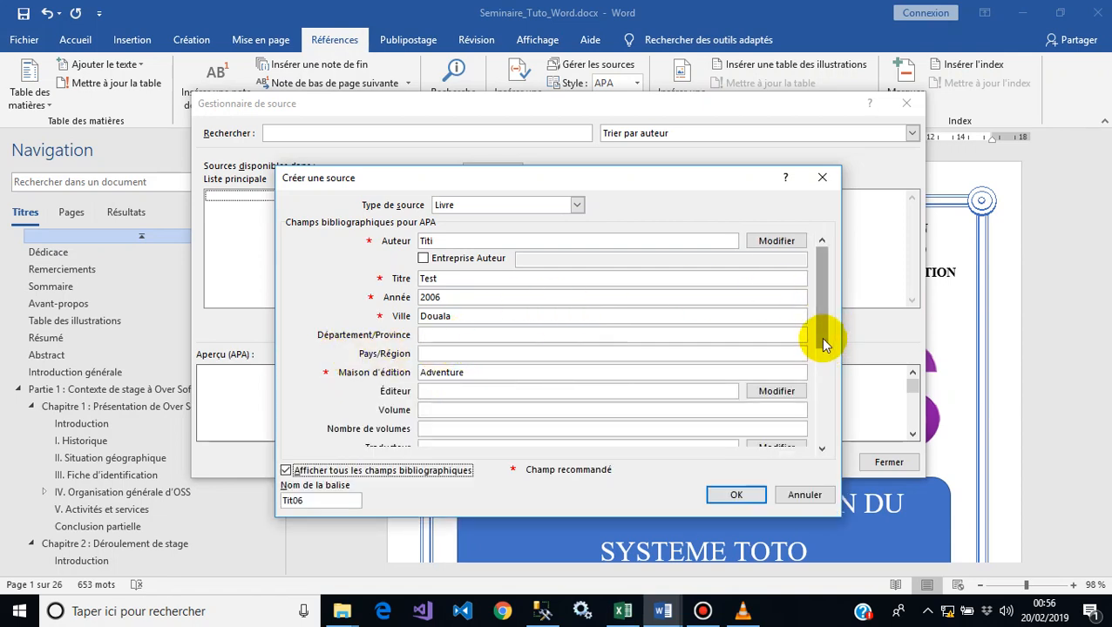
drag(823, 338, 824, 252)
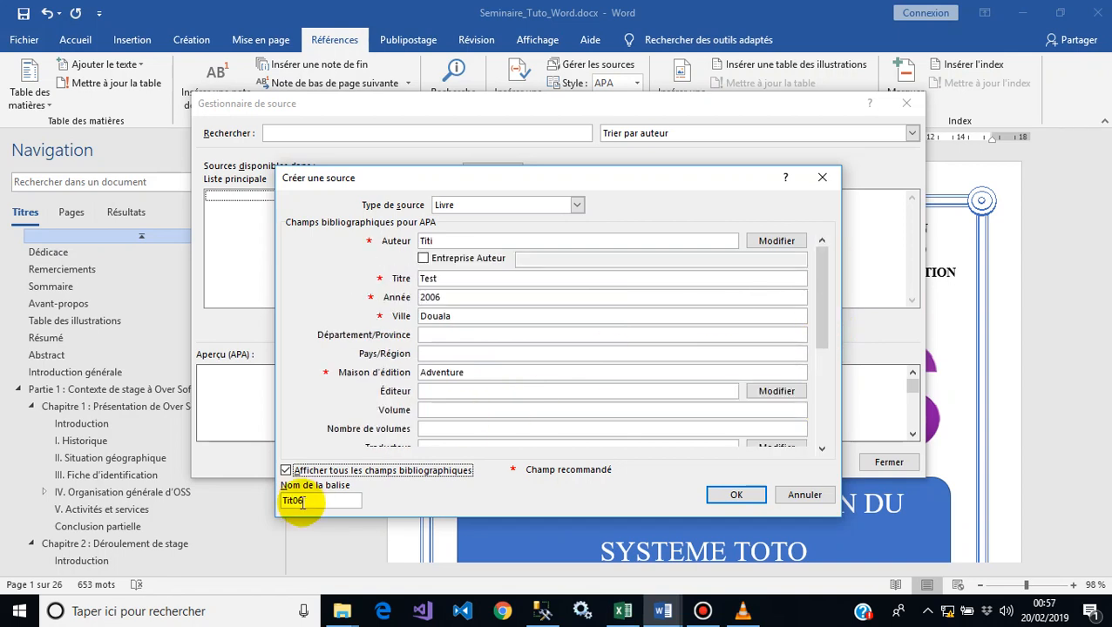
click(286, 470)
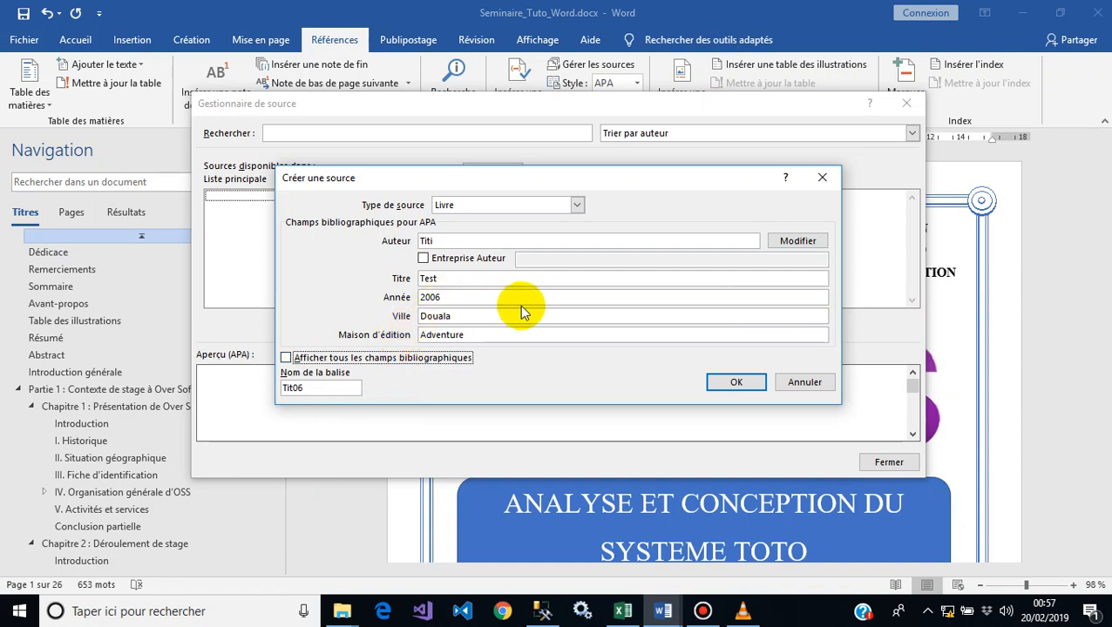
click(732, 383)
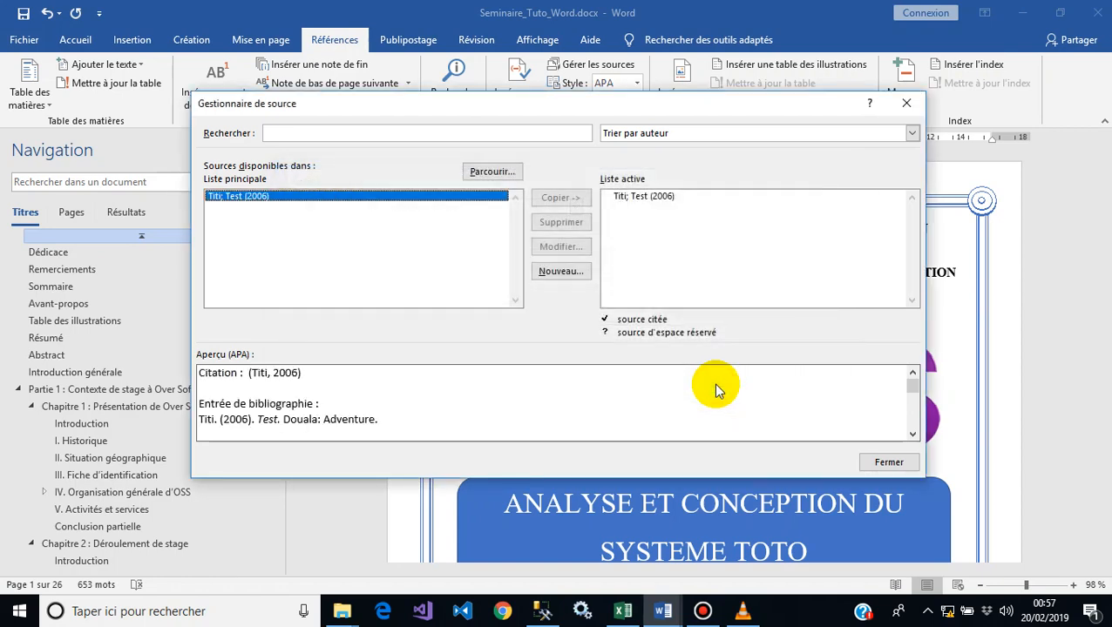
- Start another new source of type Site web and enter TTT as its author
click(561, 271)
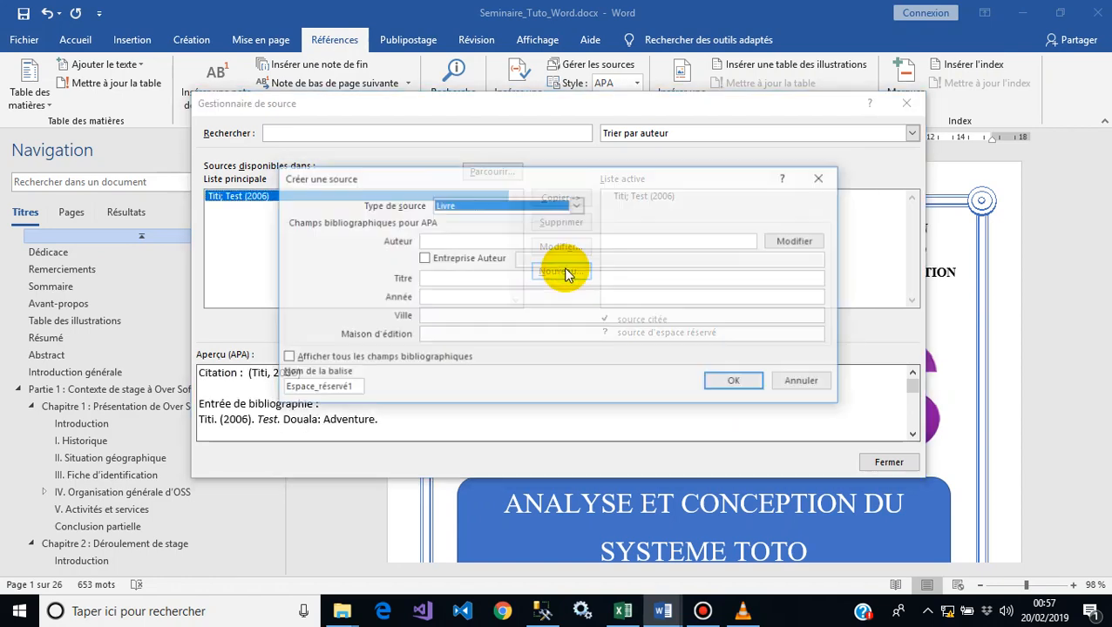
click(502, 204)
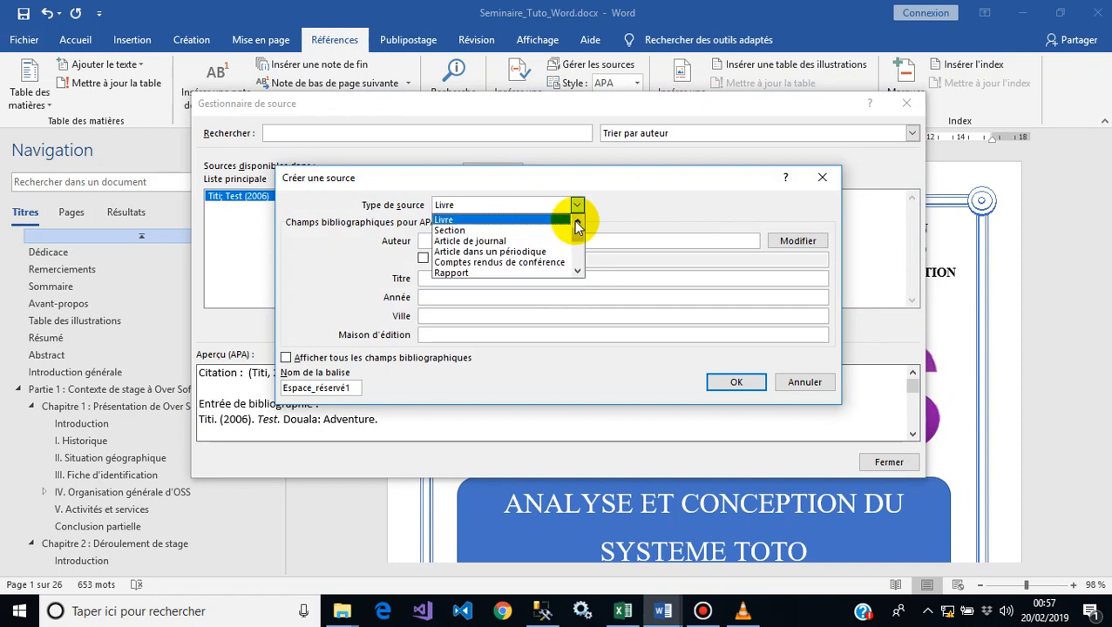
scroll(514, 242, down, 2)
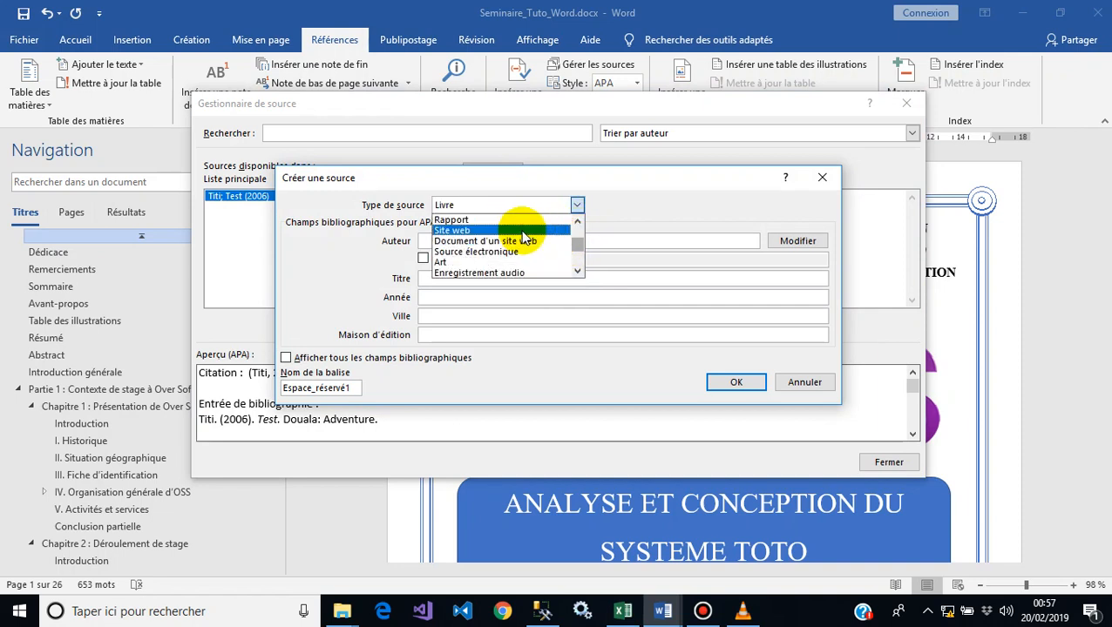
click(520, 231)
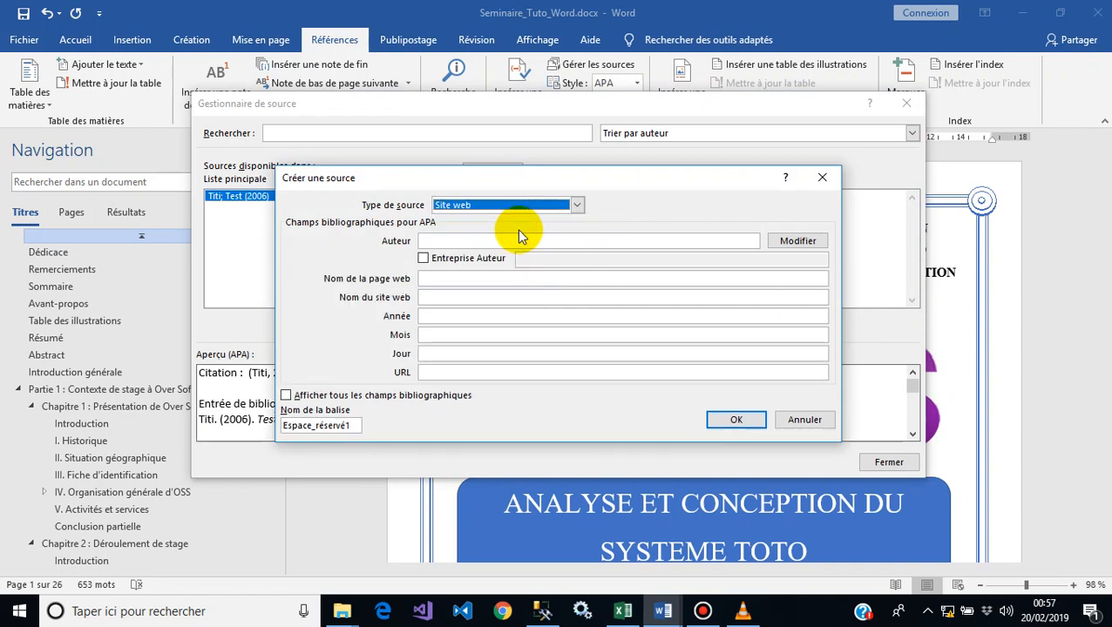
click(508, 238)
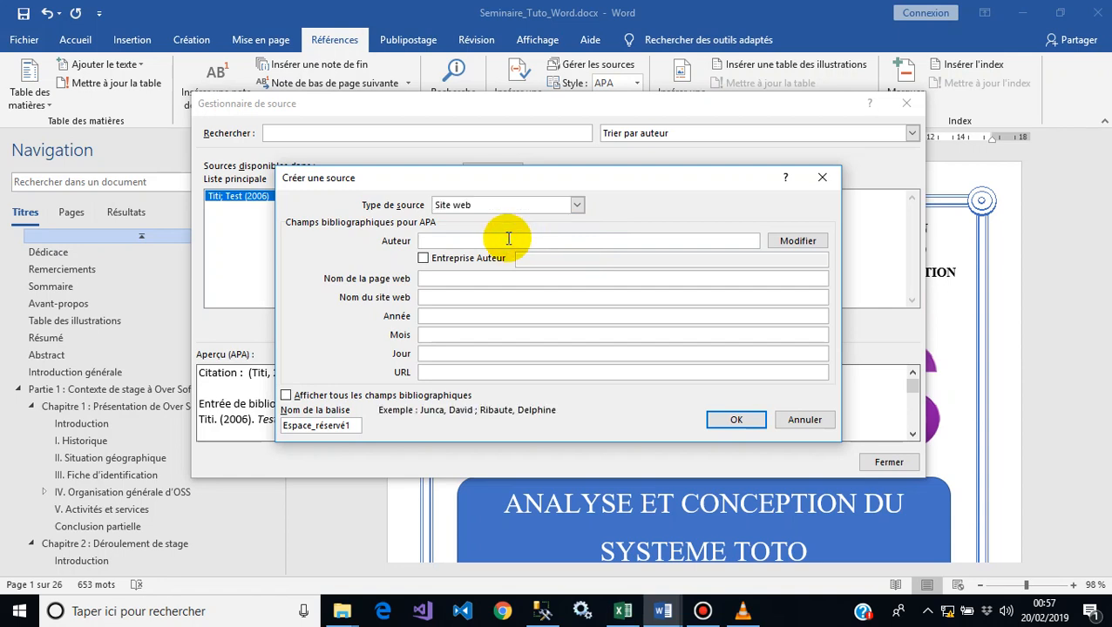
text(TTT)
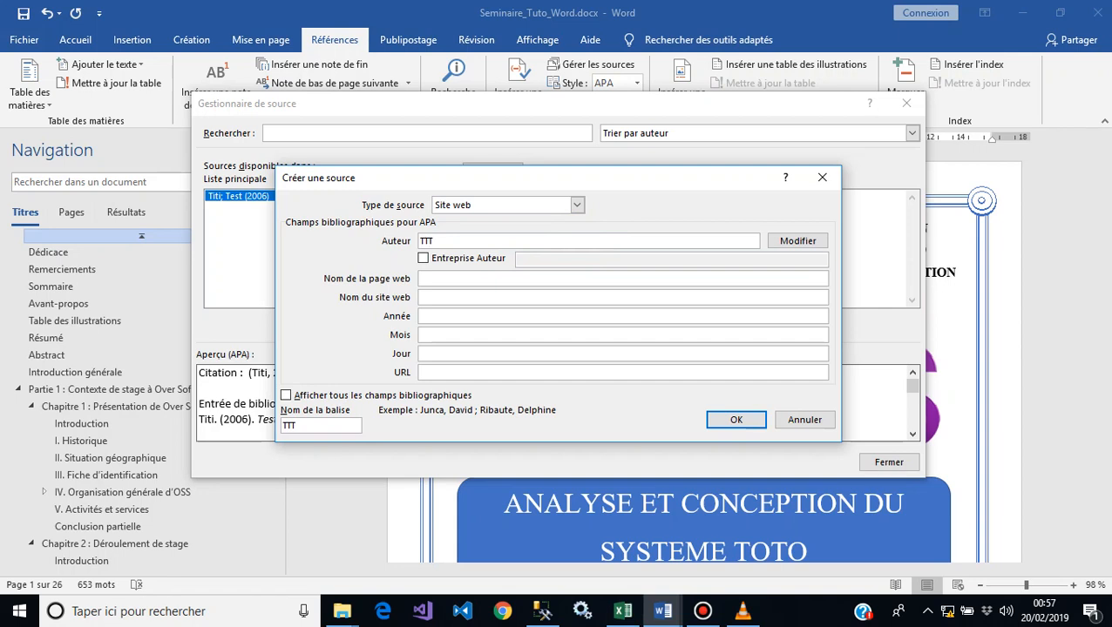
click(502, 278)
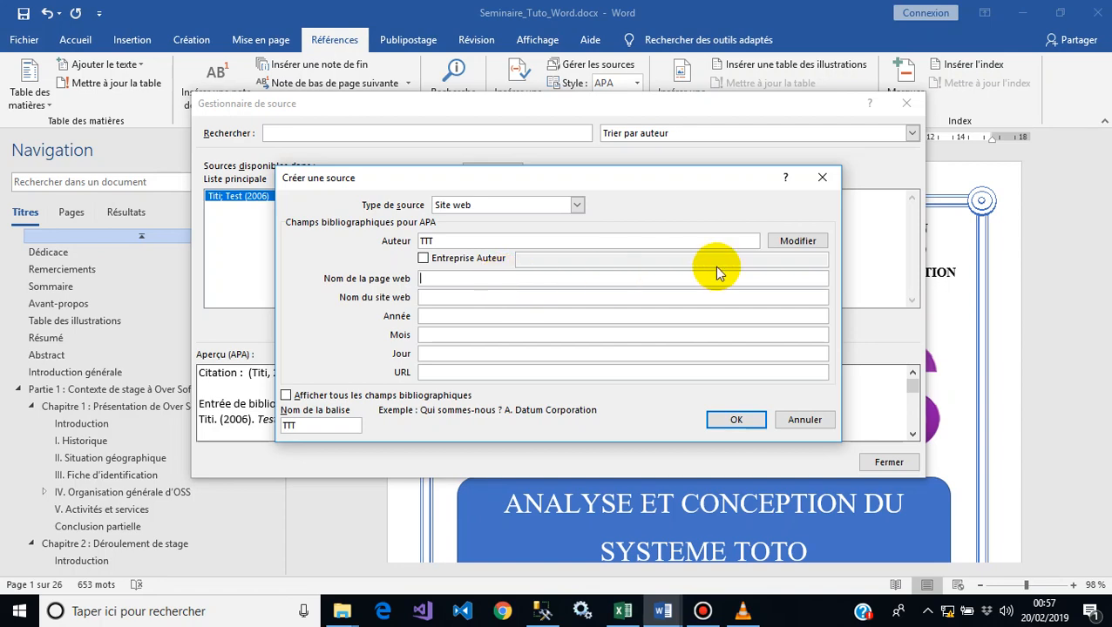
- Add two more authors to the website source: HHH with first name D, and Dd
click(794, 242)
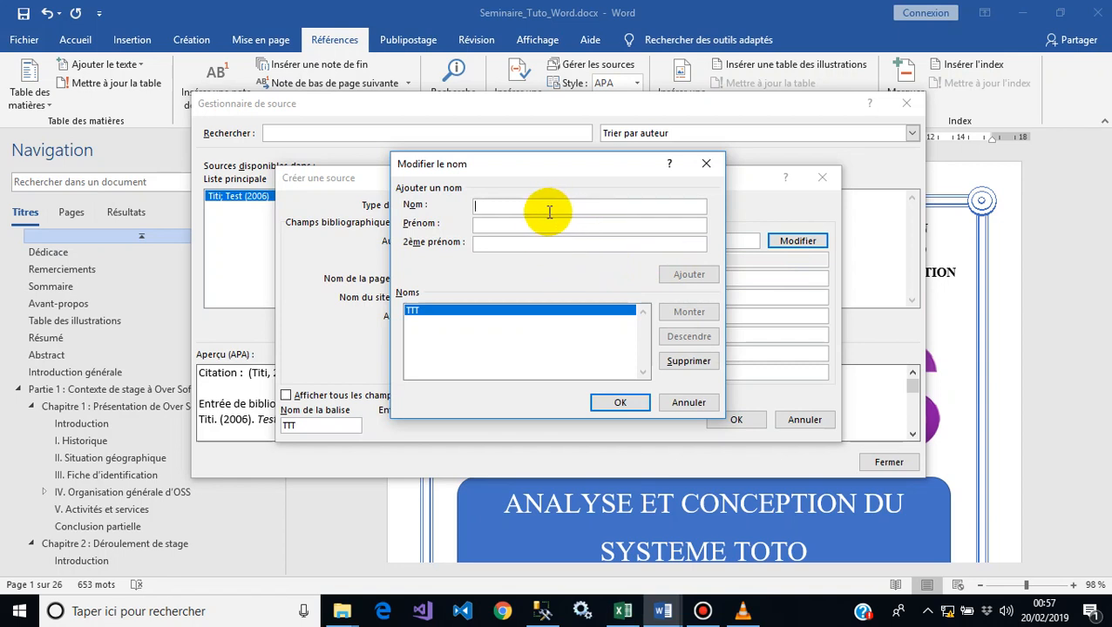
text(HHH)
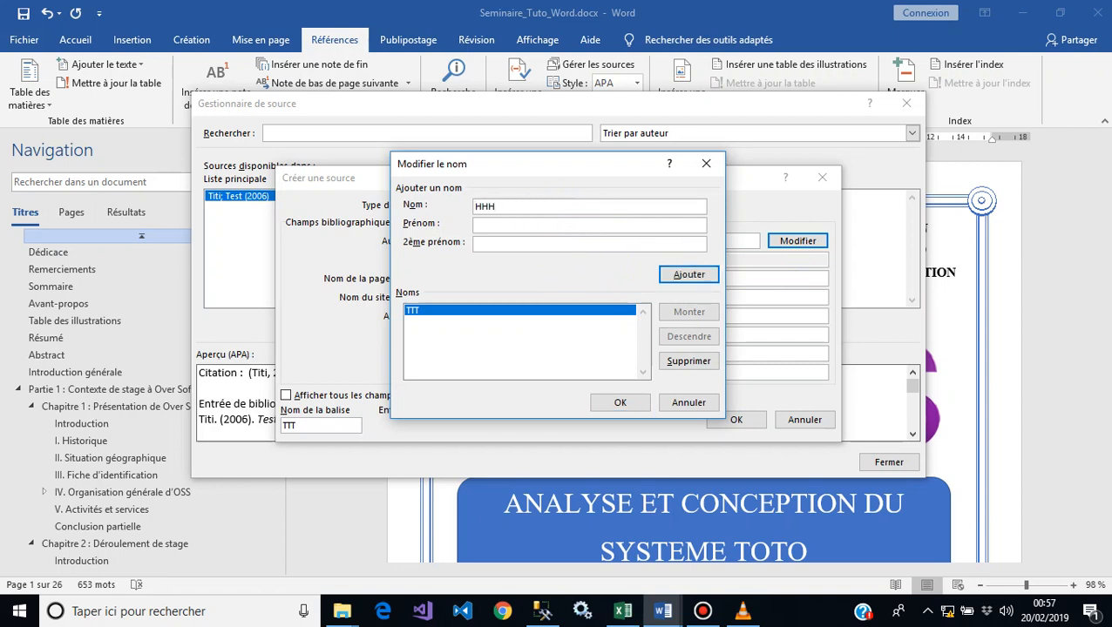
click(554, 219)
text(D)
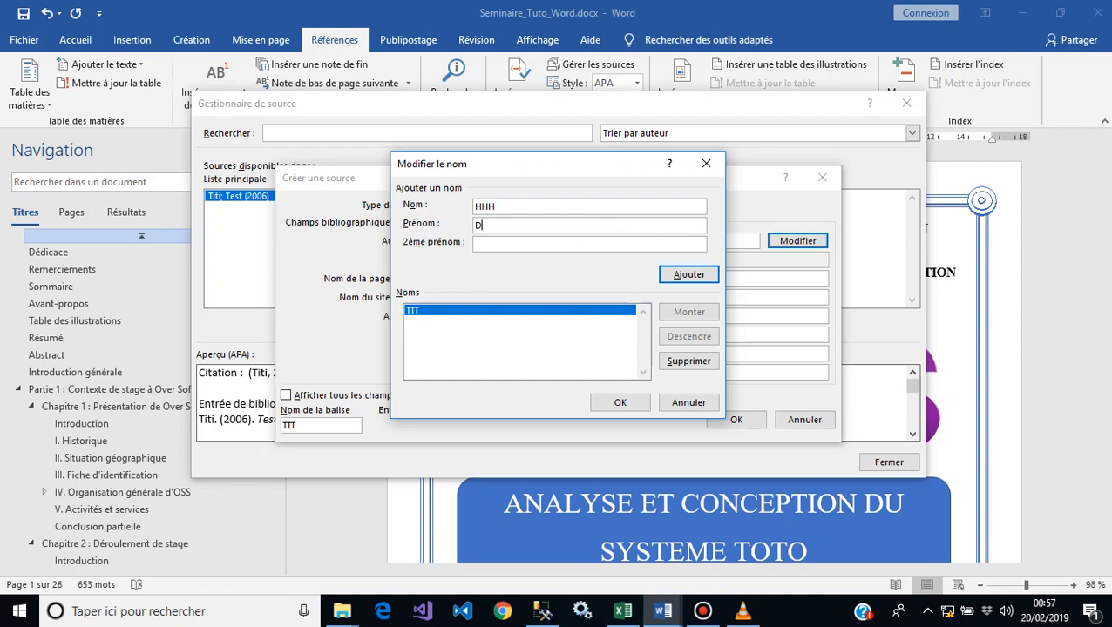
click(687, 274)
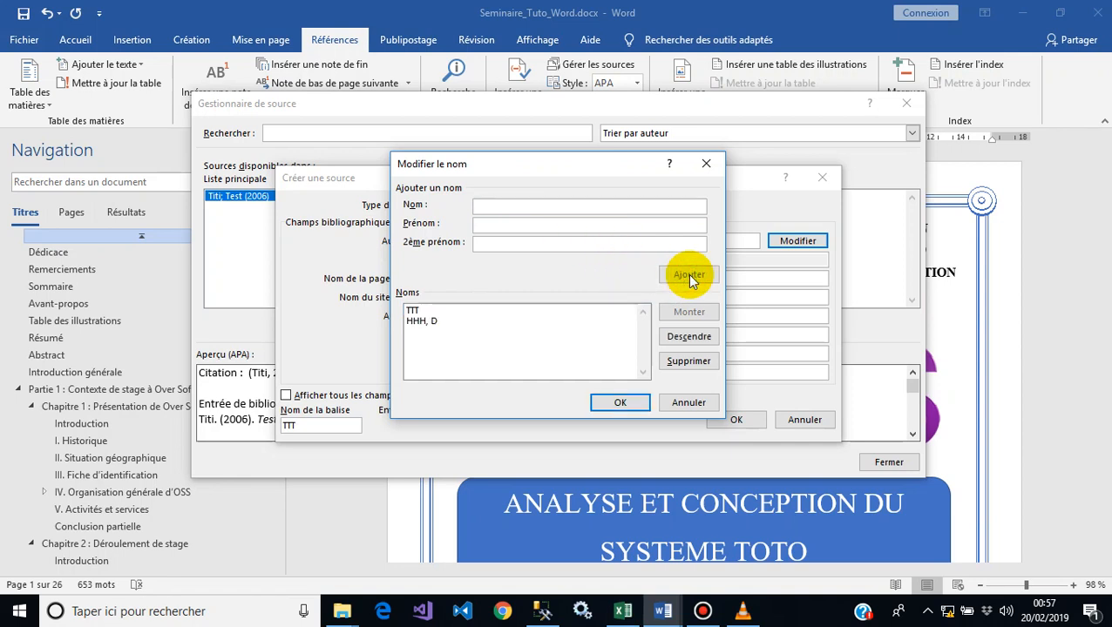
click(558, 207)
text(D)
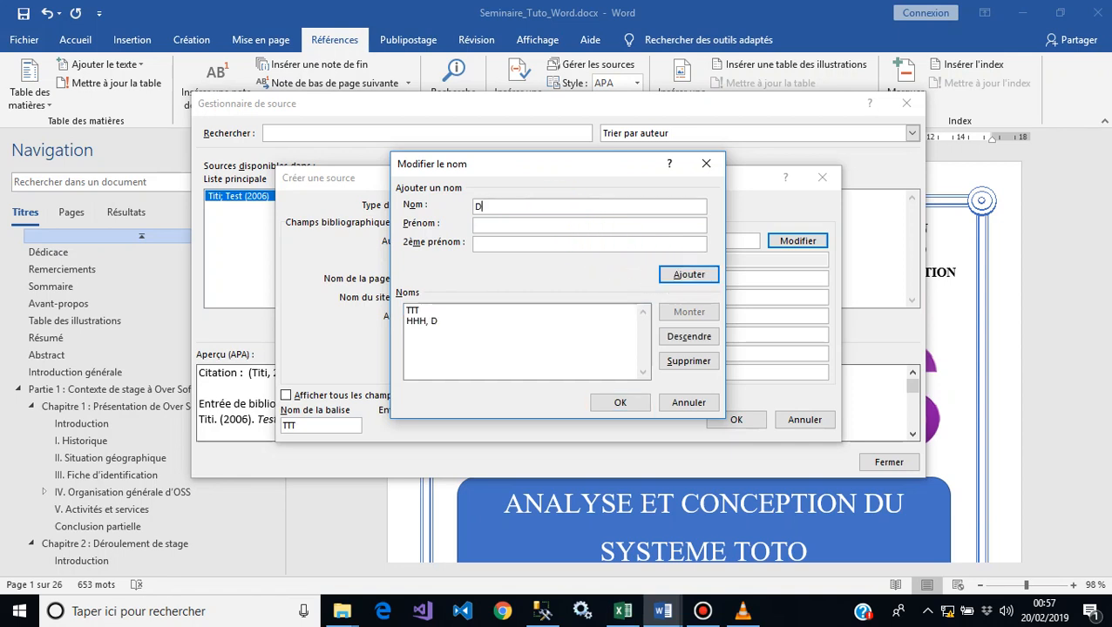
text(d)
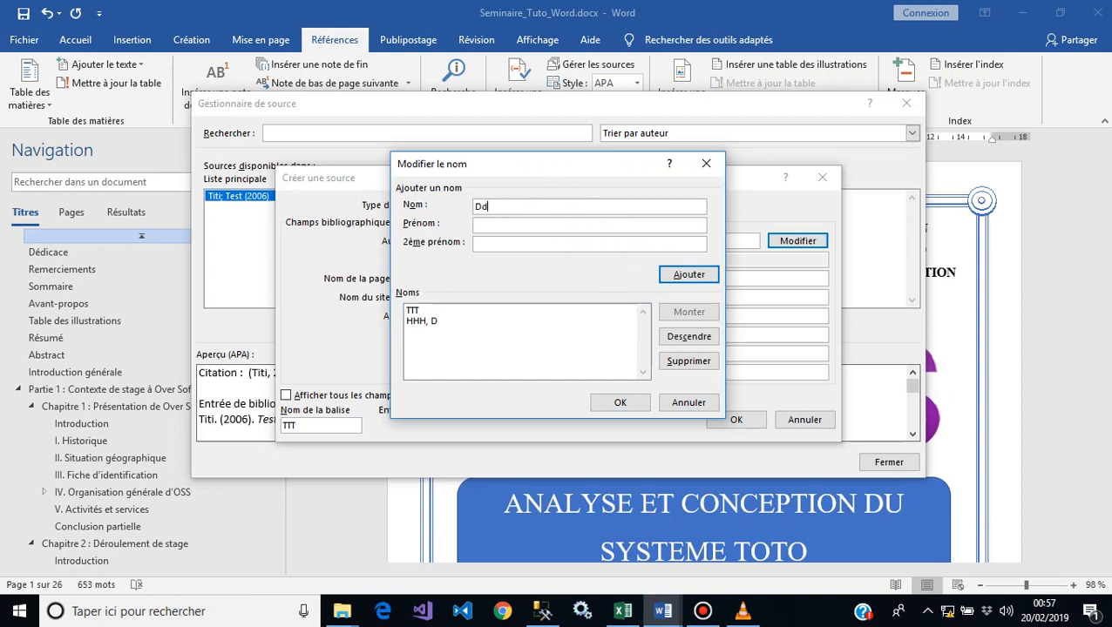
click(687, 276)
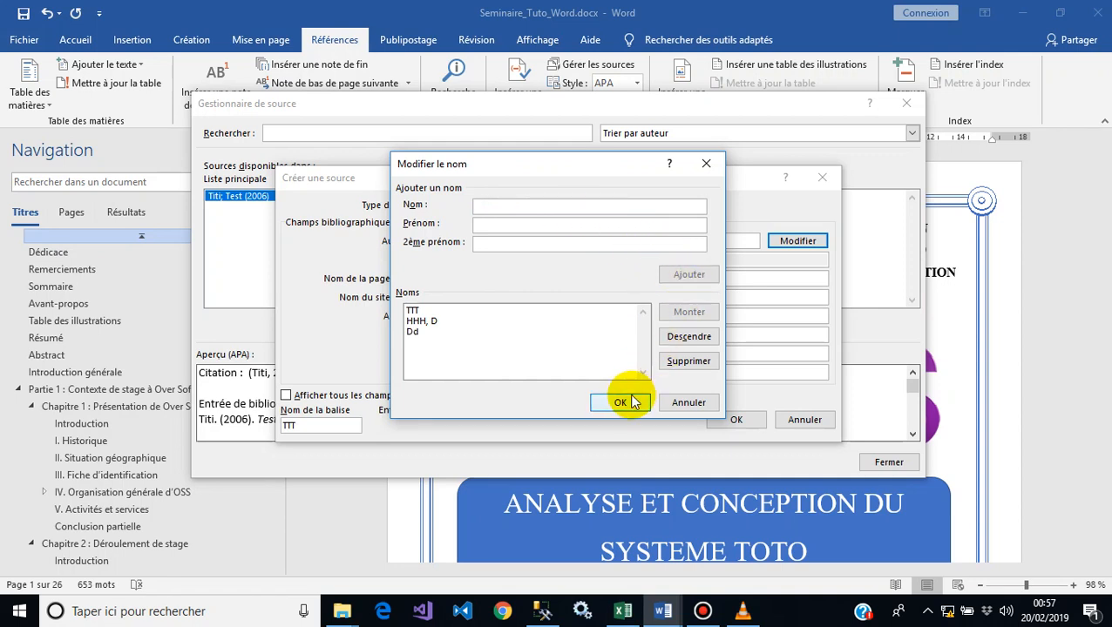
click(624, 399)
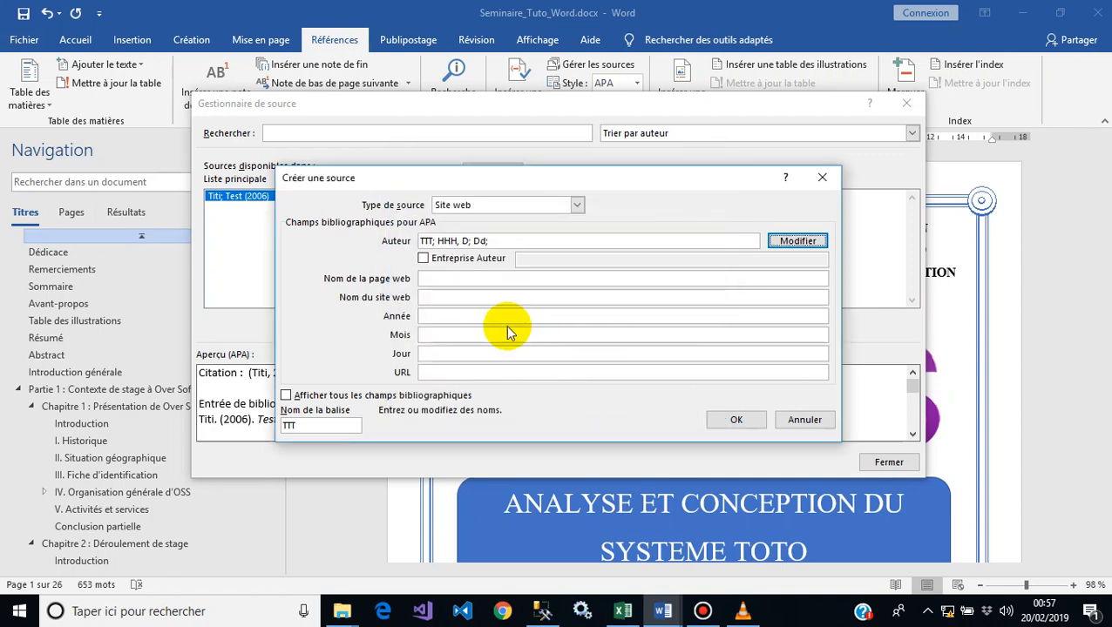
click(446, 282)
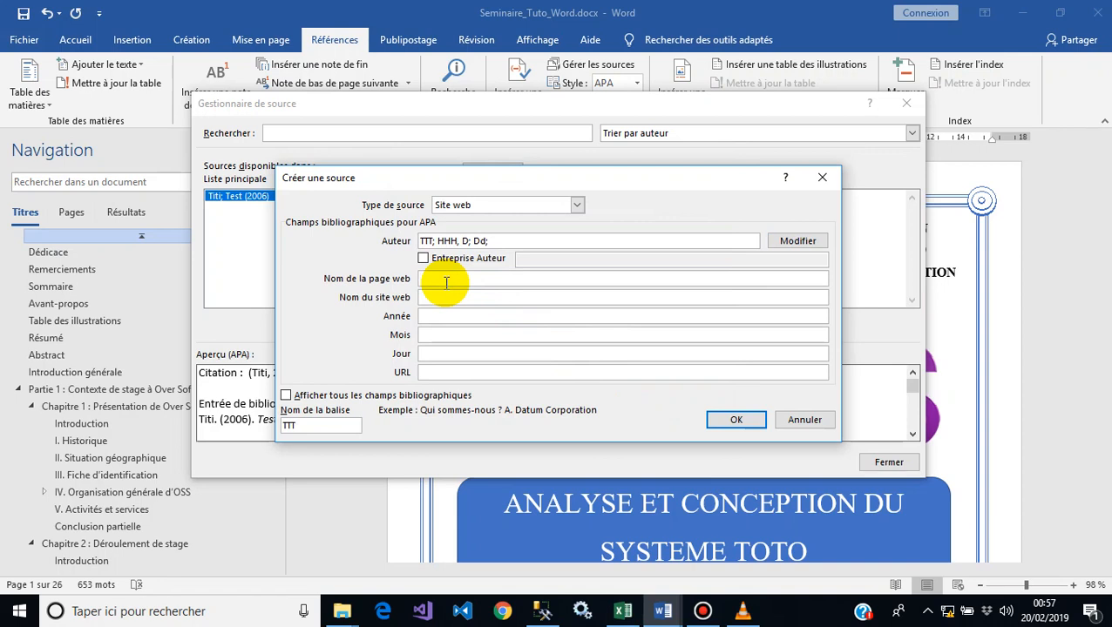
text(WebSite)
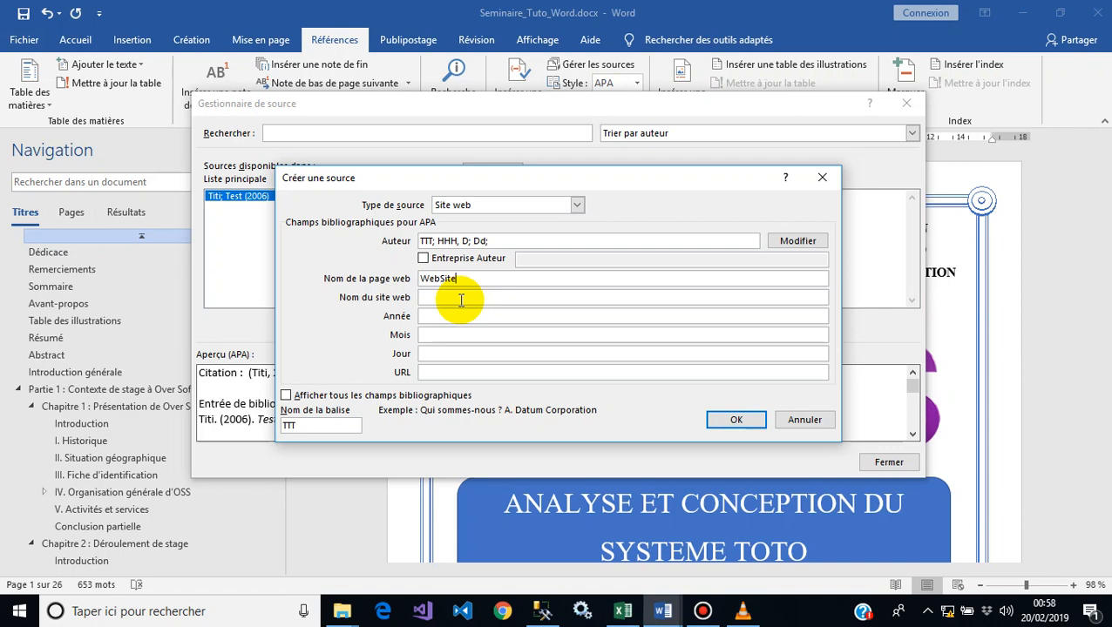
text(-)
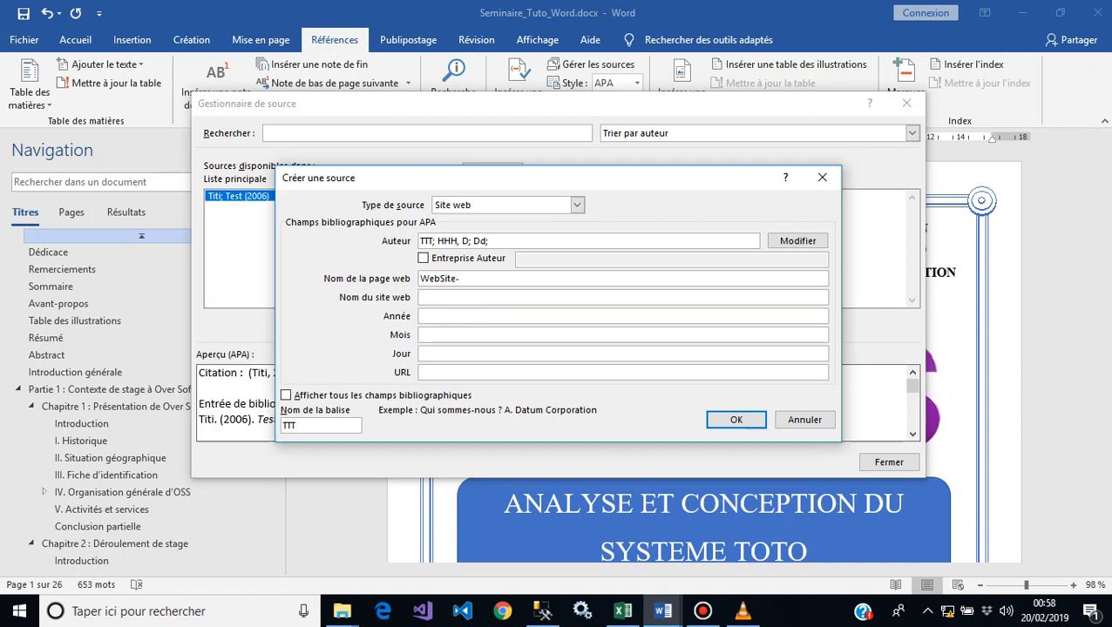
key(shift+Home)
text(Accueil)
- Set the source's web page name to Avantages de tata and its website name to WebSite
key(shift+Home)
text(Avanta)
text(ges)
text( de )
text(..)
key(BackSpace)
key(BackSpace)
key(BackSpace)
text(tata)
click(472, 300)
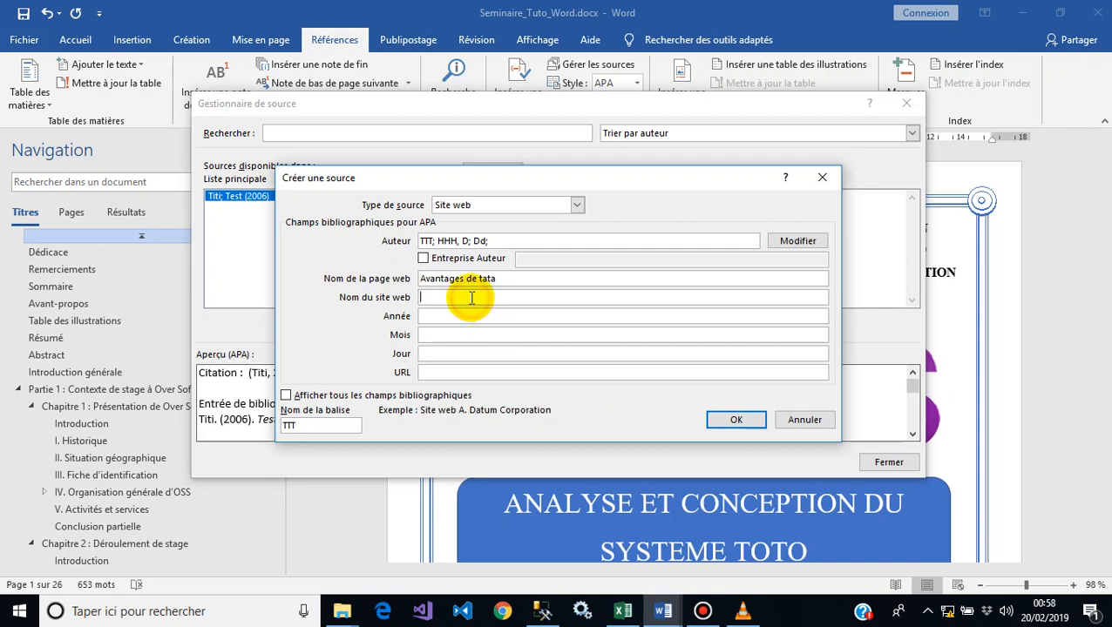
text(WebSite)
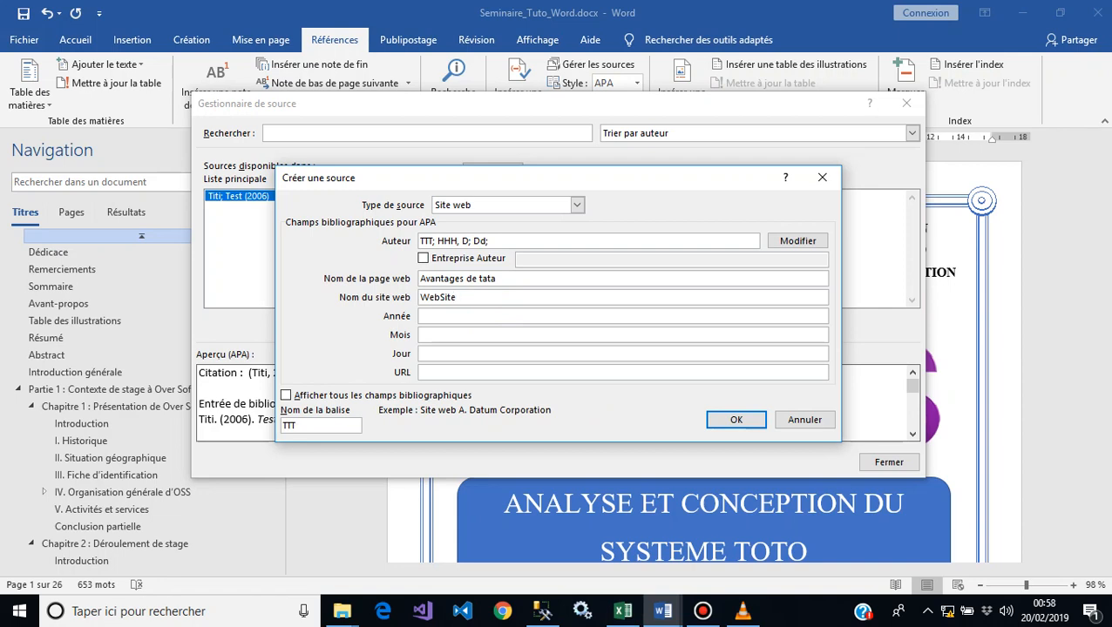
- Set the website source's publication date to year 2018, month 05 and day 21
click(478, 317)
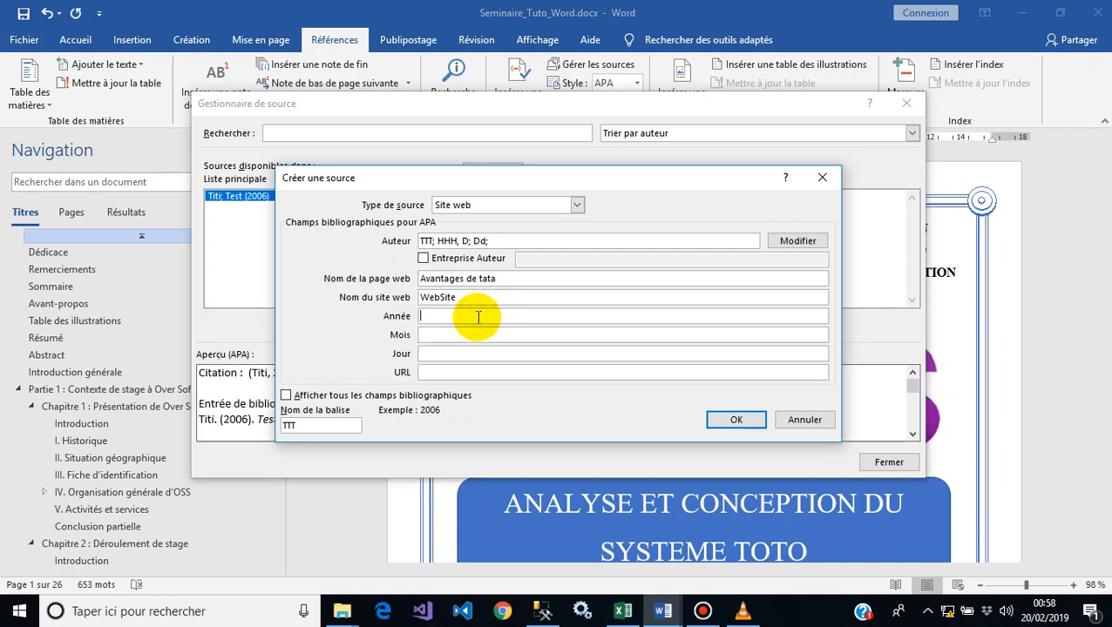
text(200)
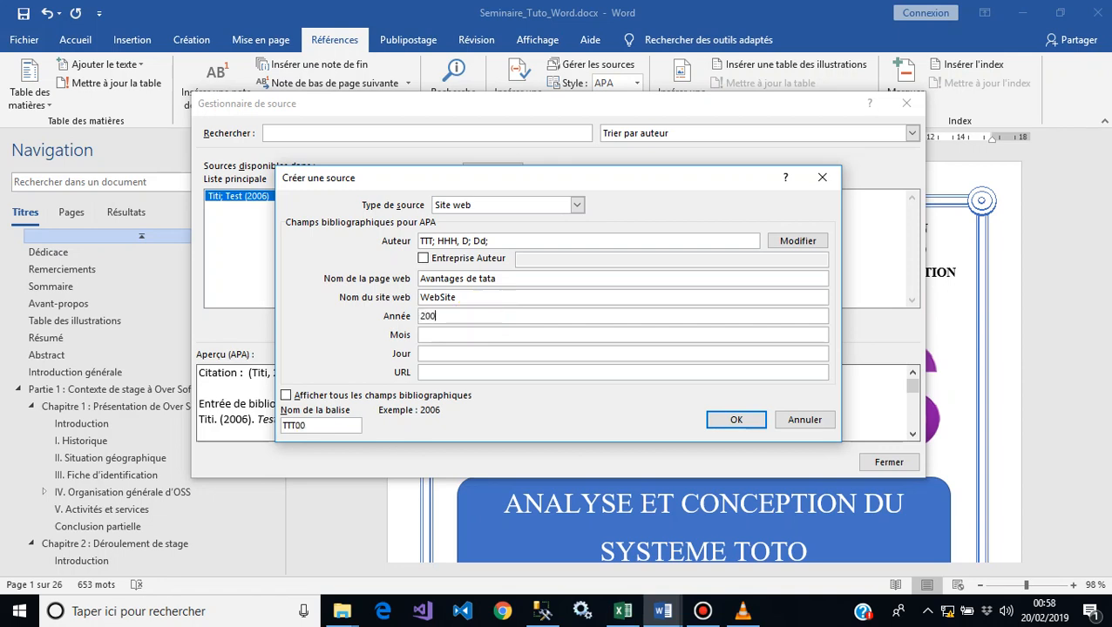
key(BackSpace)
text(18)
click(506, 333)
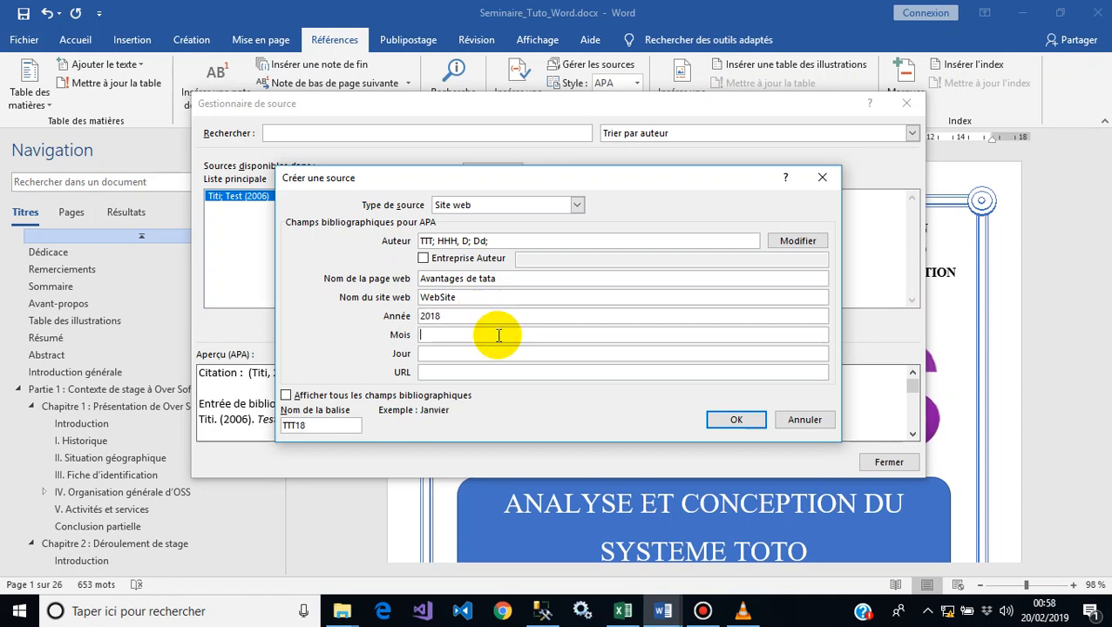
text(05)
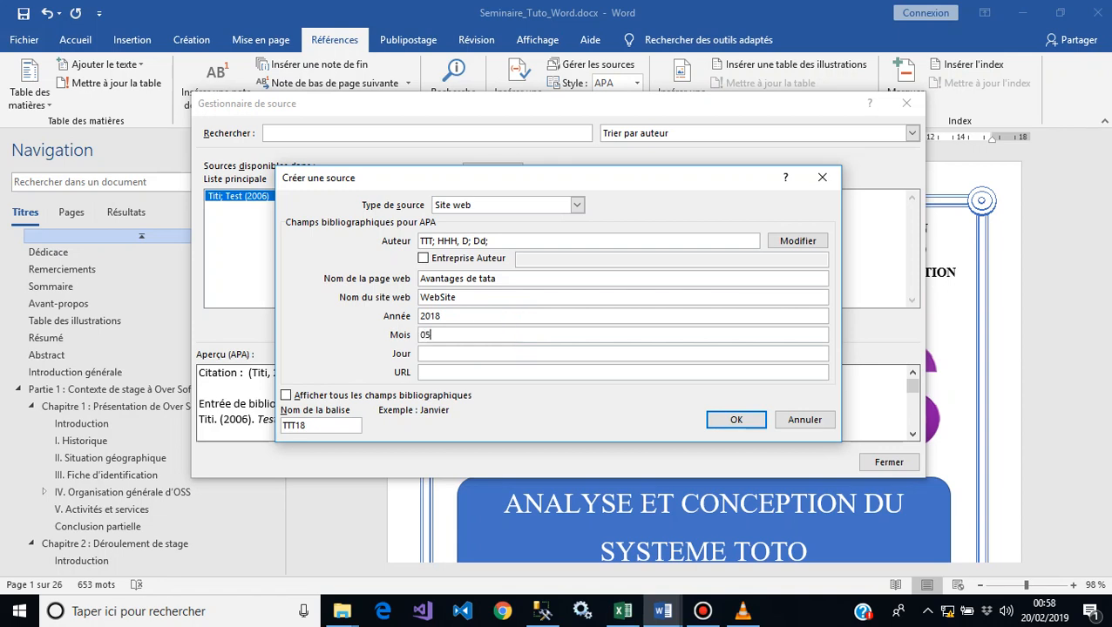
click(528, 353)
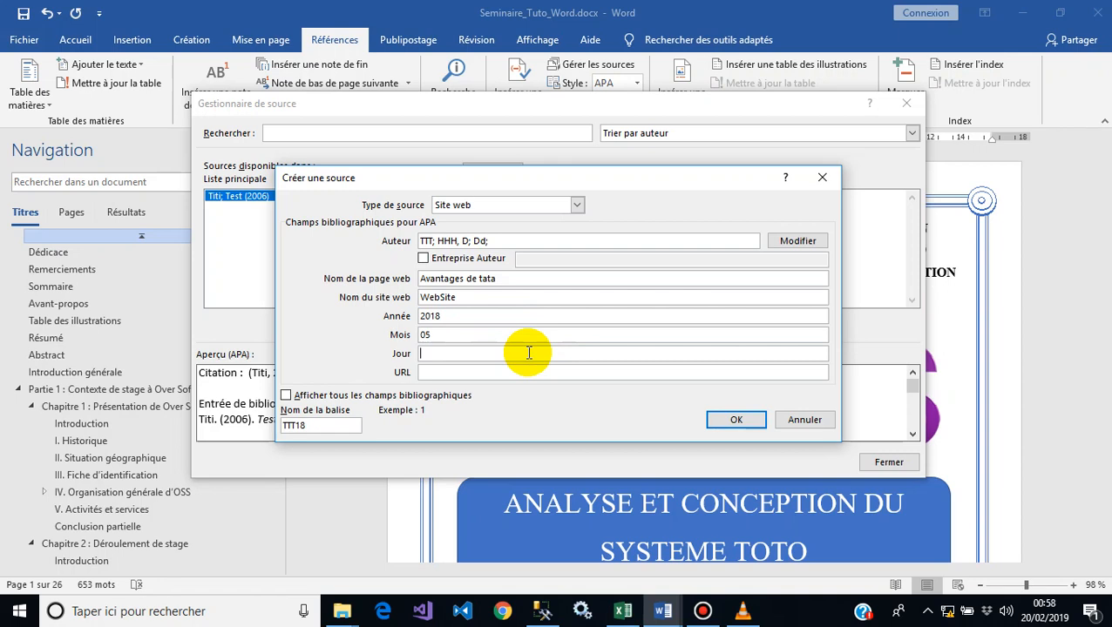
text(21)
click(542, 371)
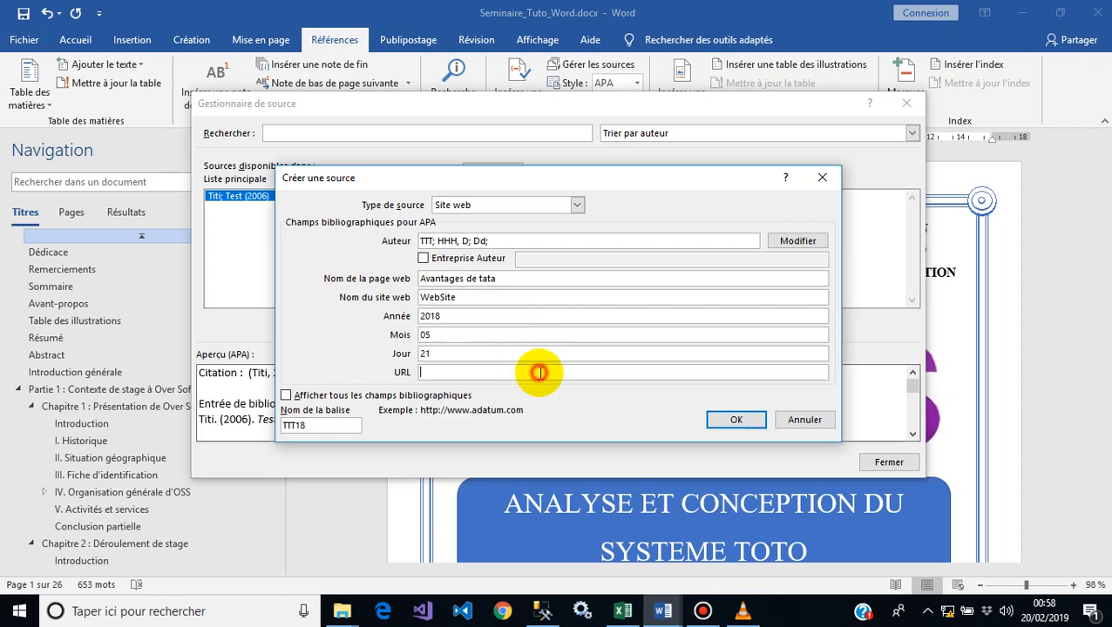
text(www)
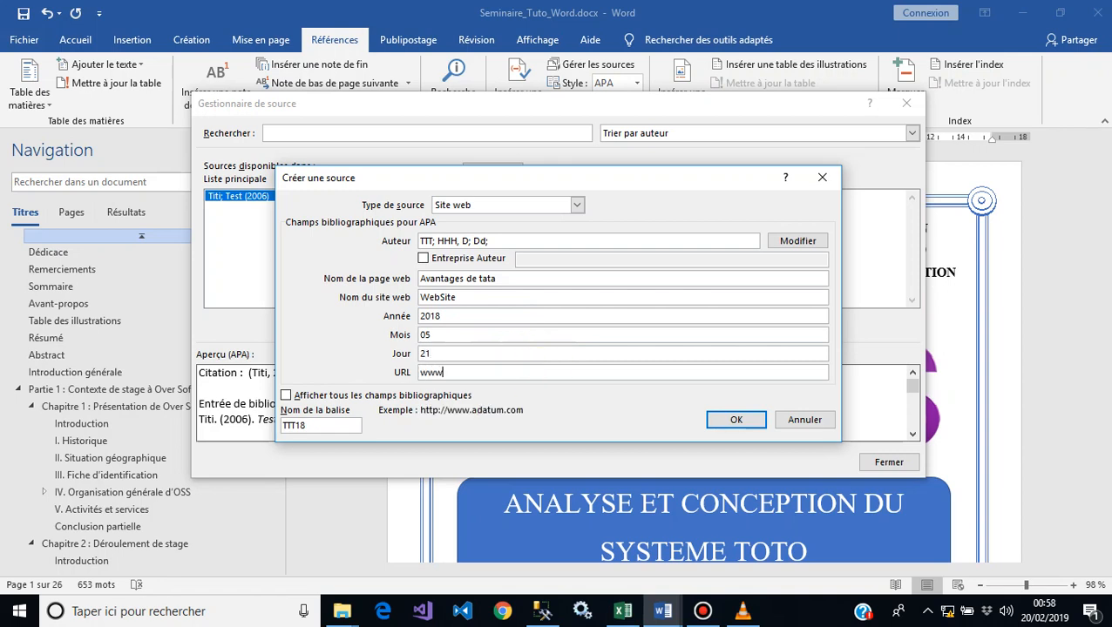
text(.ttt.com)
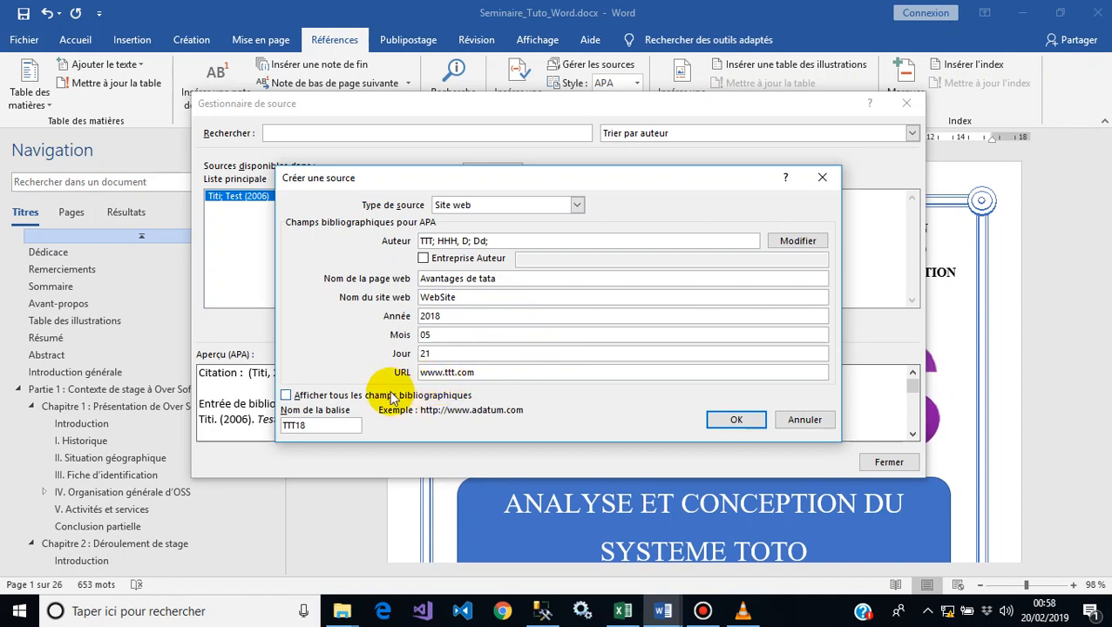
- Show all bibliographic fields and set the consultation date to year 2018, month 09 and day 10
click(319, 401)
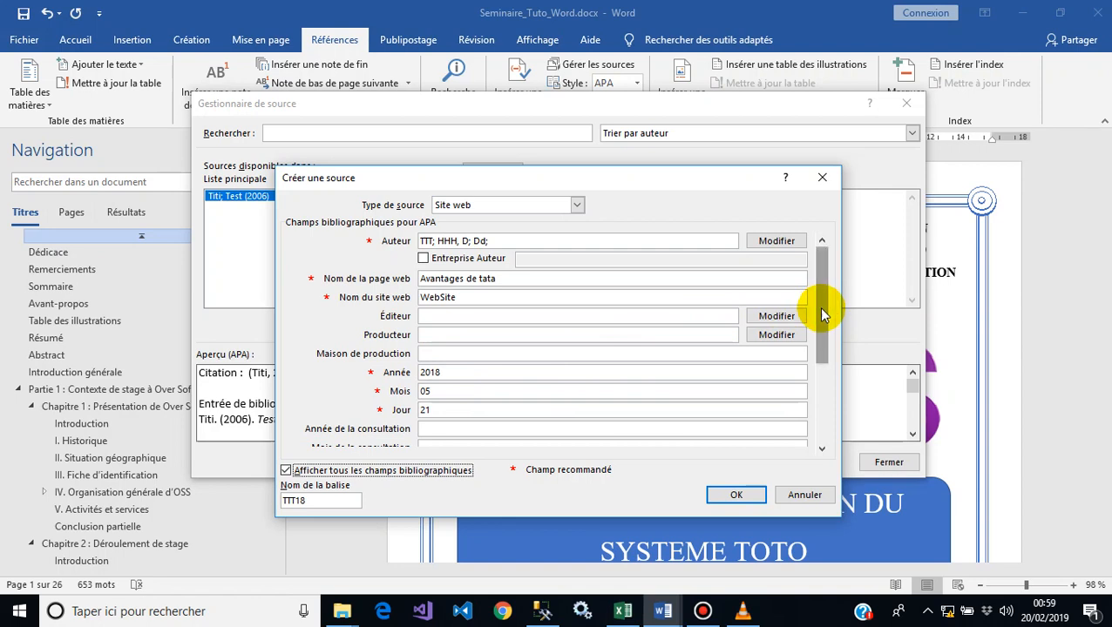
drag(823, 311, 820, 346)
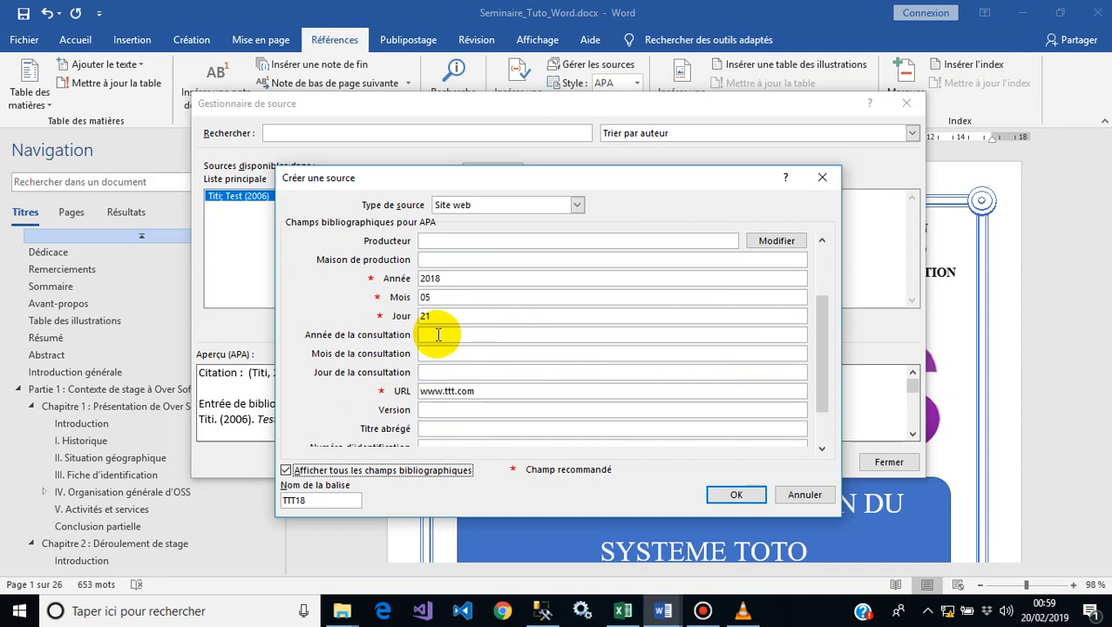
click(439, 335)
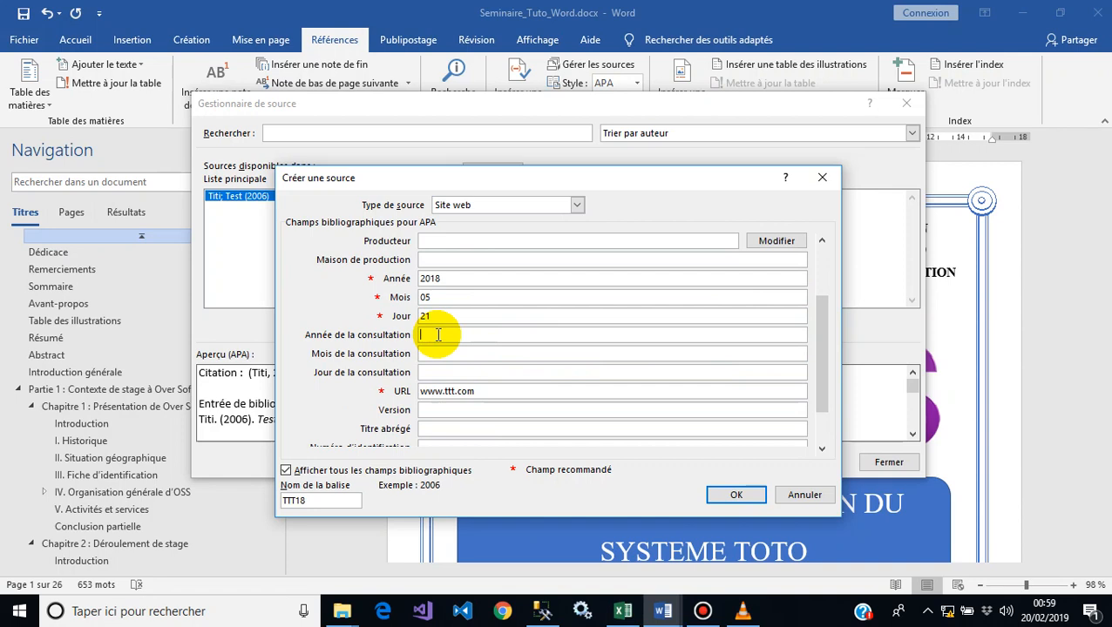
text(2)
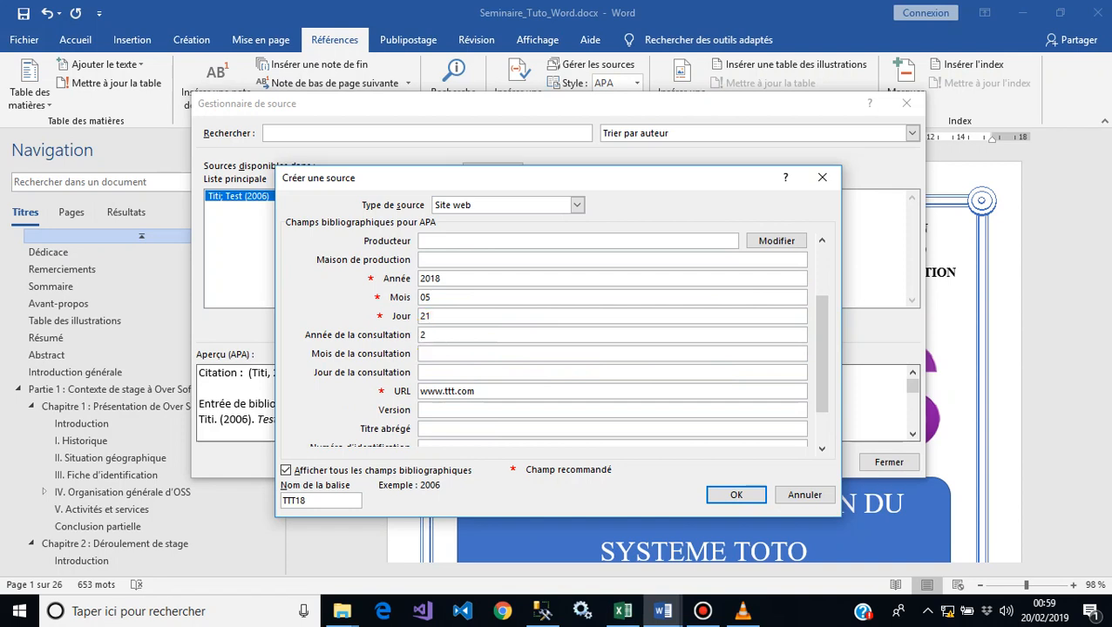
text(018)
click(455, 353)
text(09)
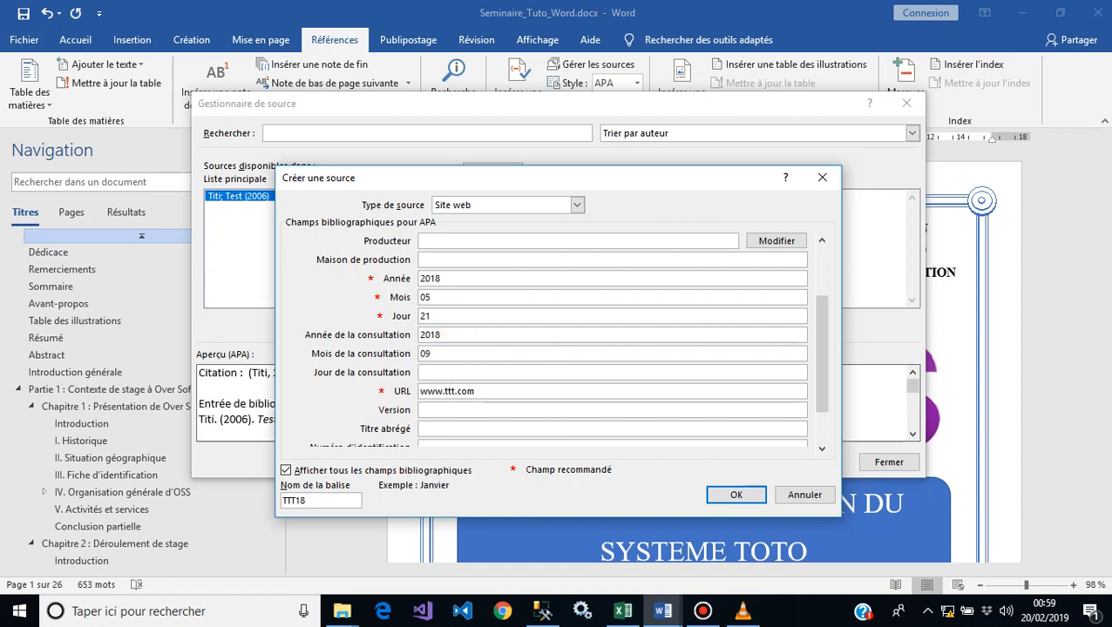
click(459, 371)
text(10)
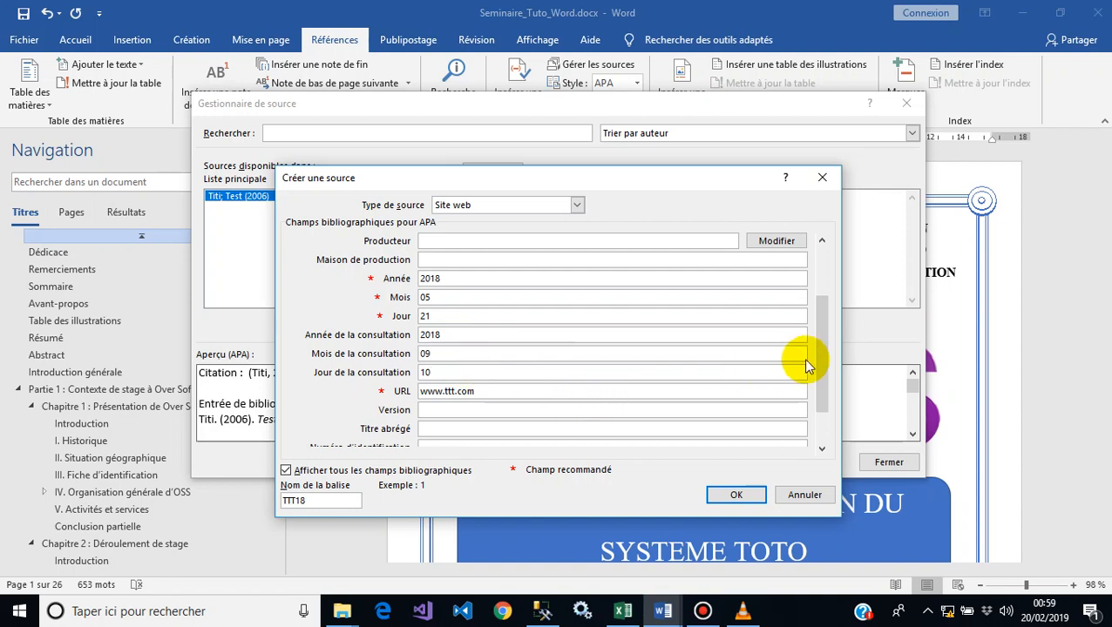
- Review the remaining optional fields, save the website source and close the source manager
mouse_move(812, 362)
mouse_down()
mouse_move(824, 405)
mouse_move(821, 289)
mouse_move(817, 379)
mouse_up()
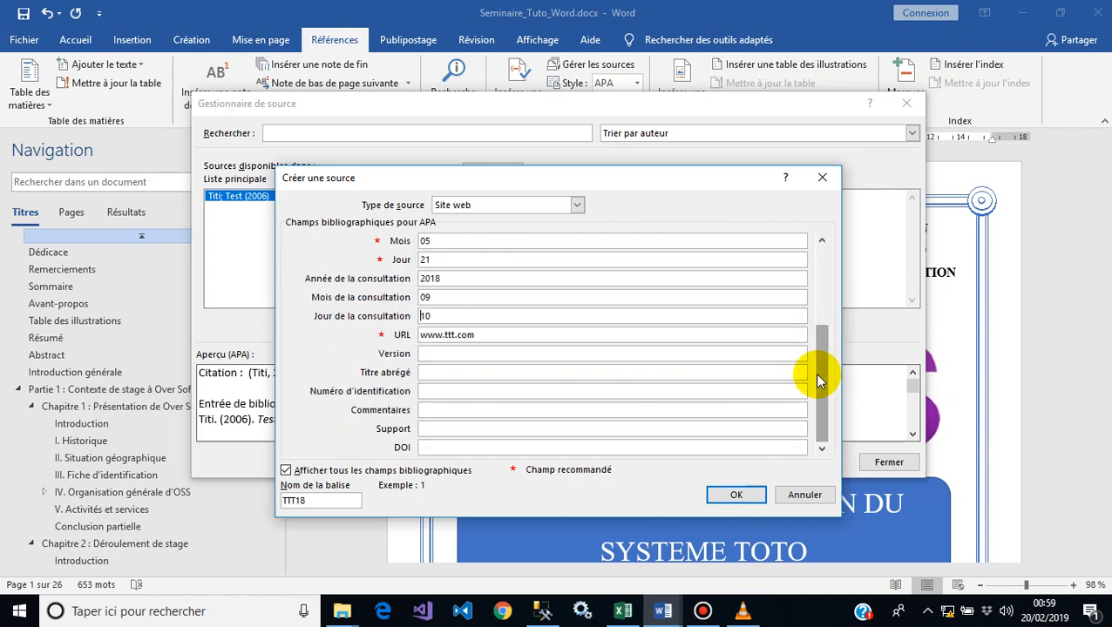
click(736, 495)
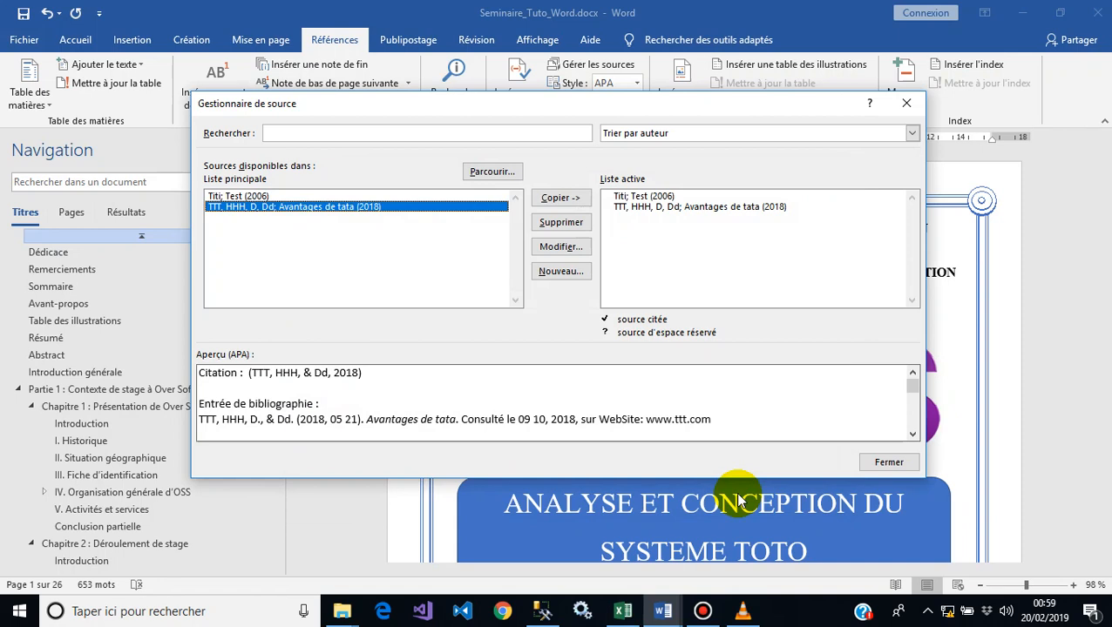
click(888, 463)
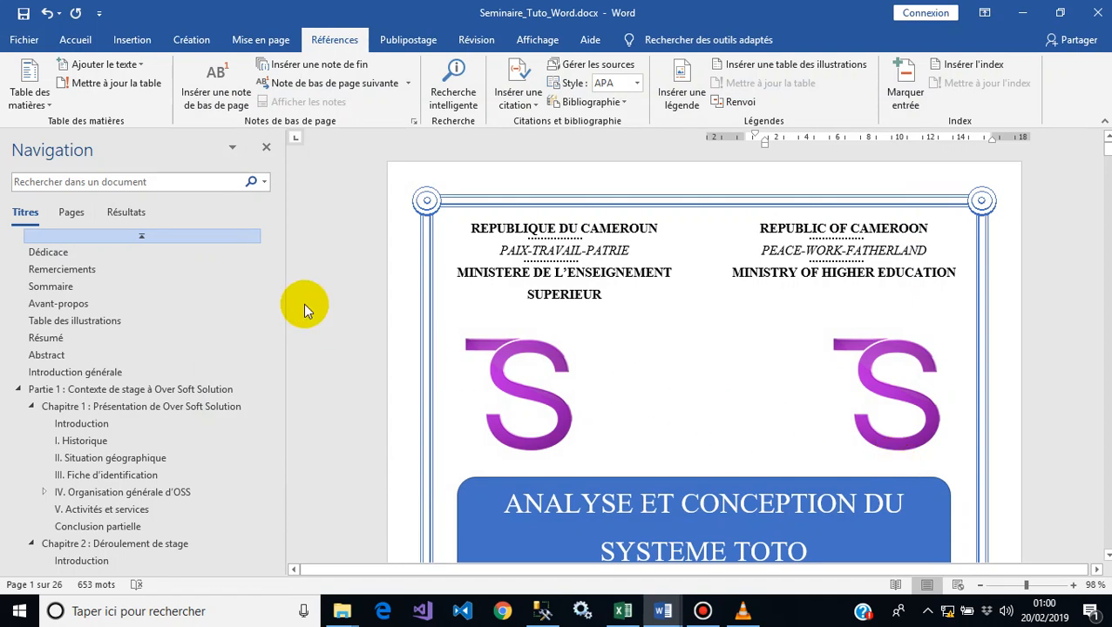
- Insert a citation of Avantages de tata (2018) at the end of the first paragraph under Activités et services
drag(268, 263, 275, 350)
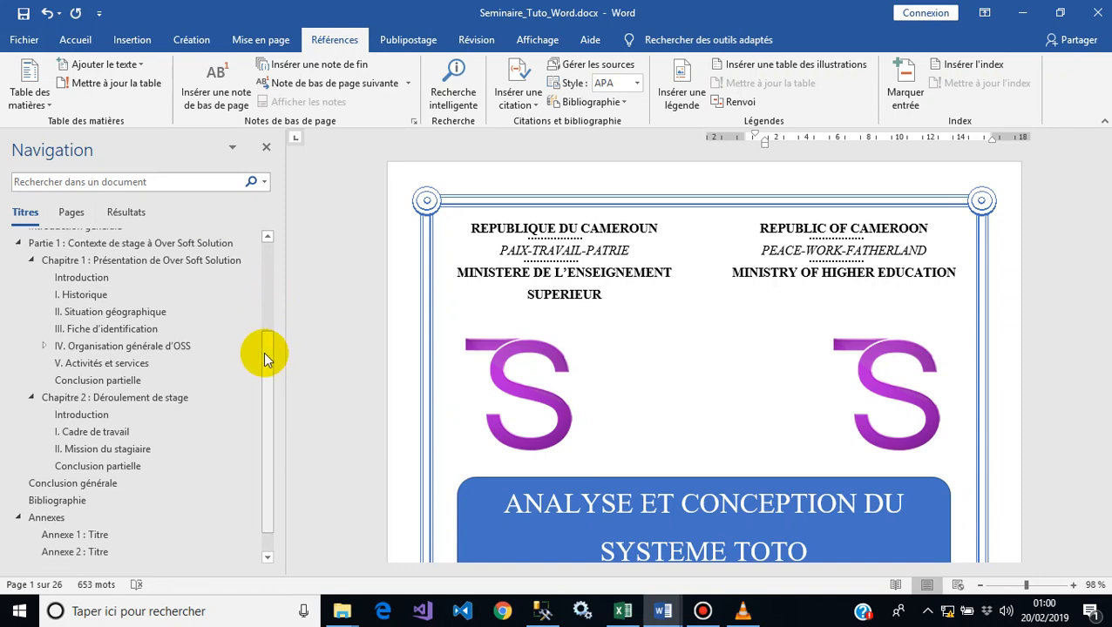
click(104, 364)
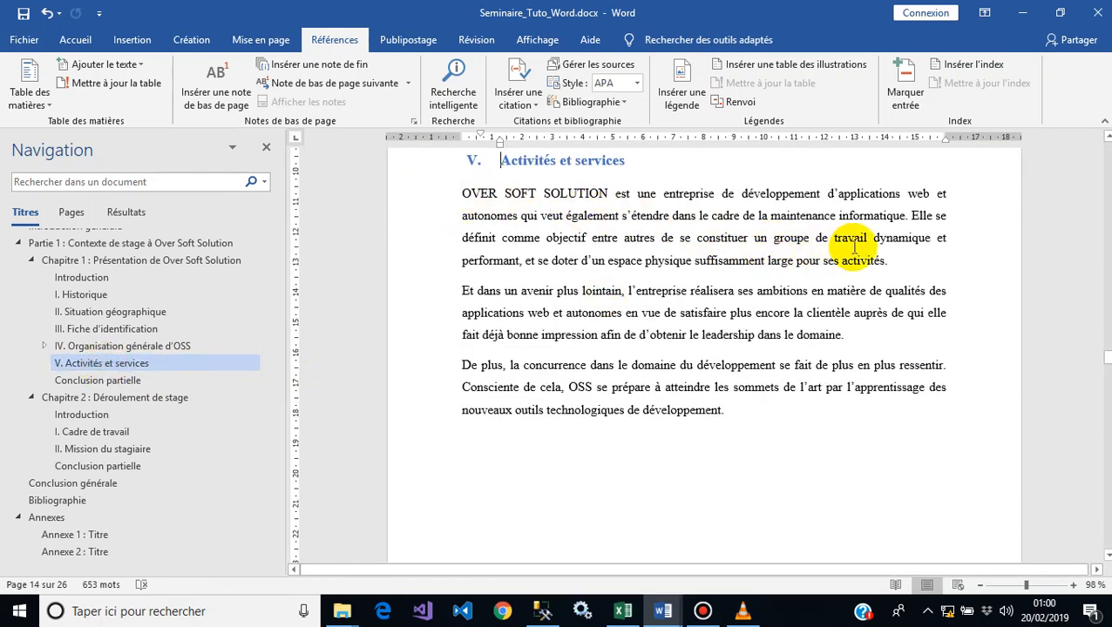
drag(912, 215, 898, 262)
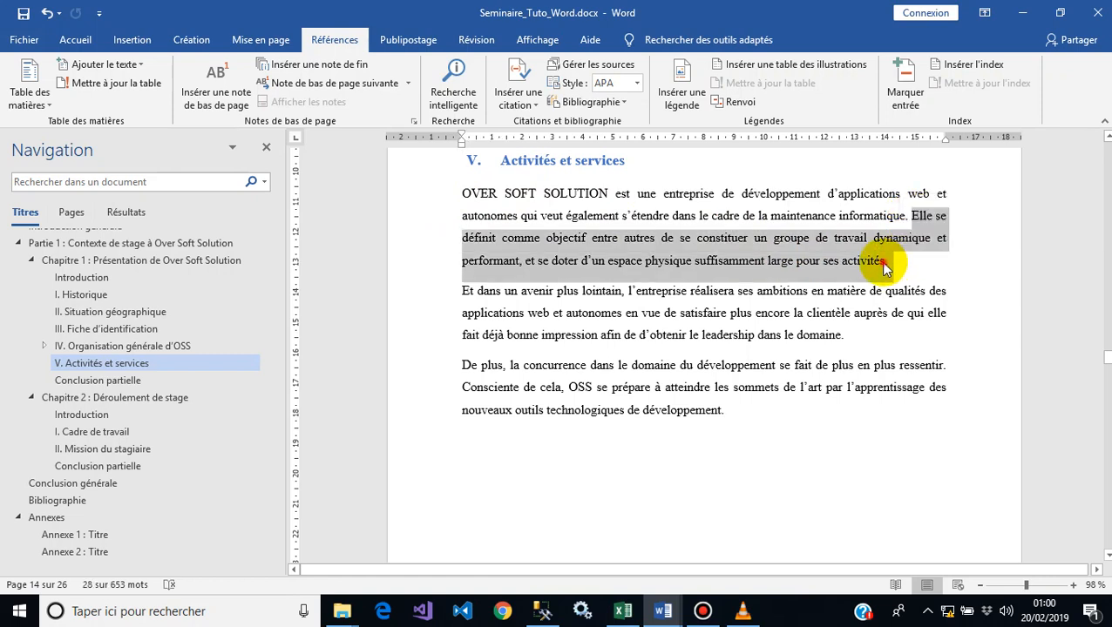
click(885, 261)
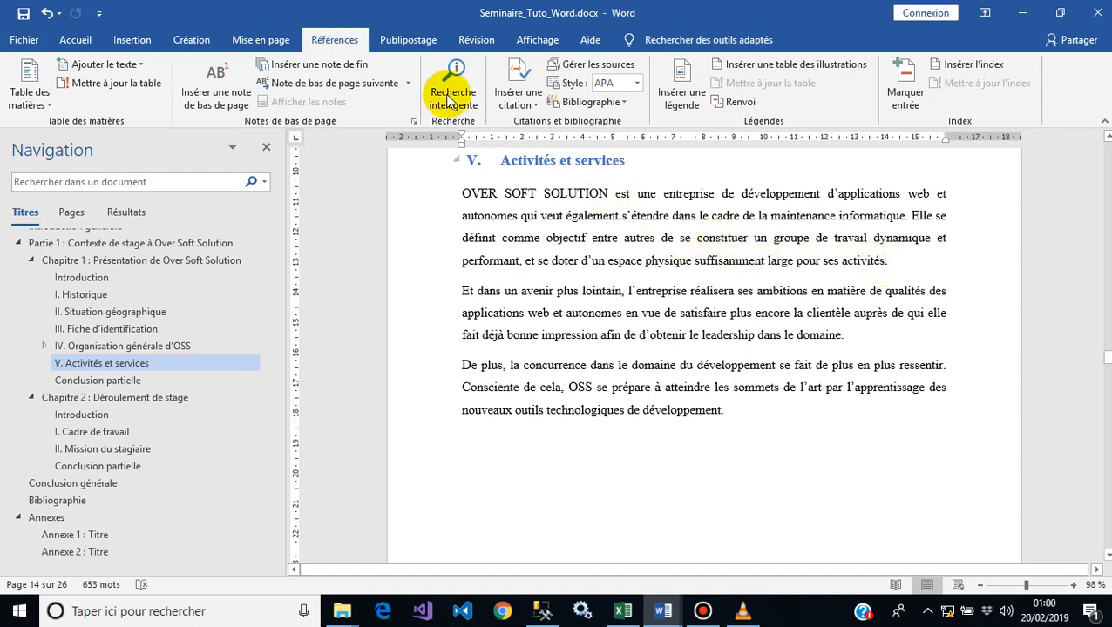
click(347, 46)
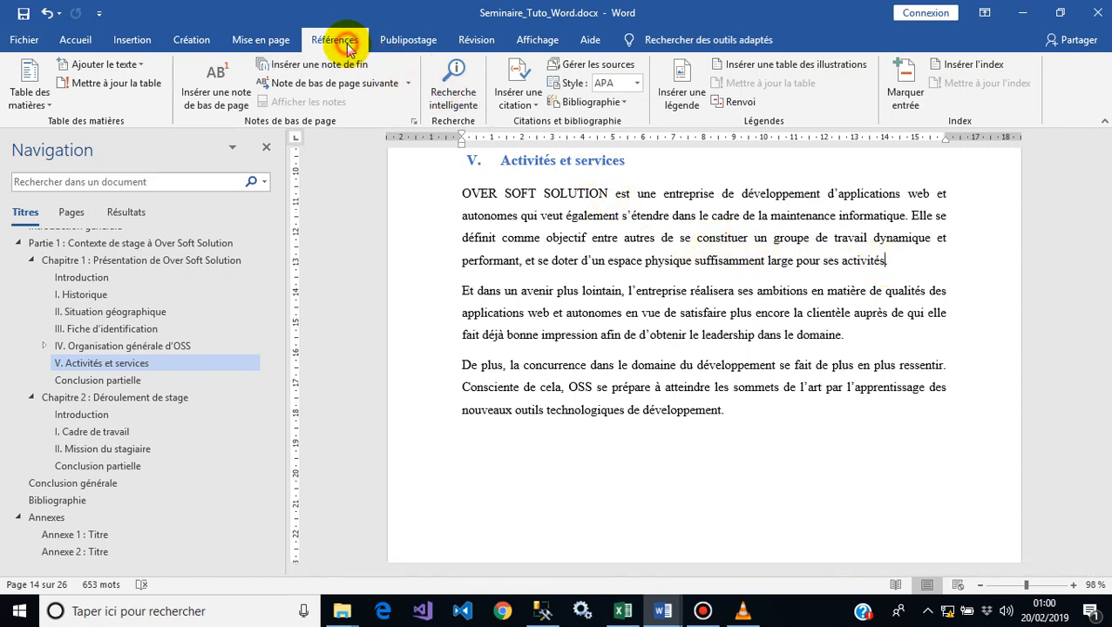
click(515, 106)
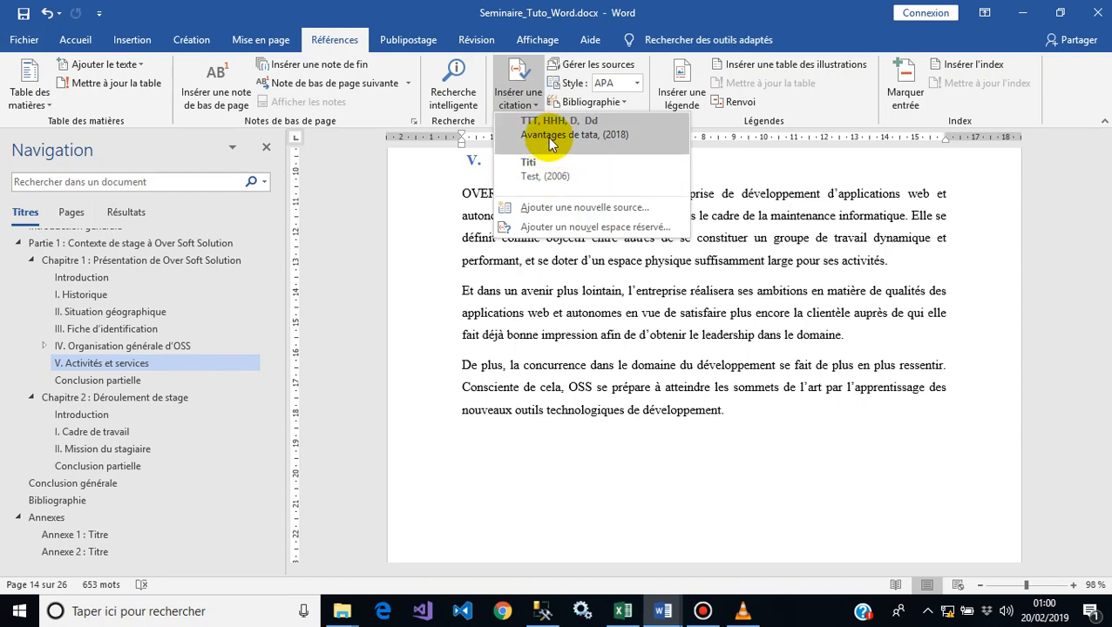
click(547, 138)
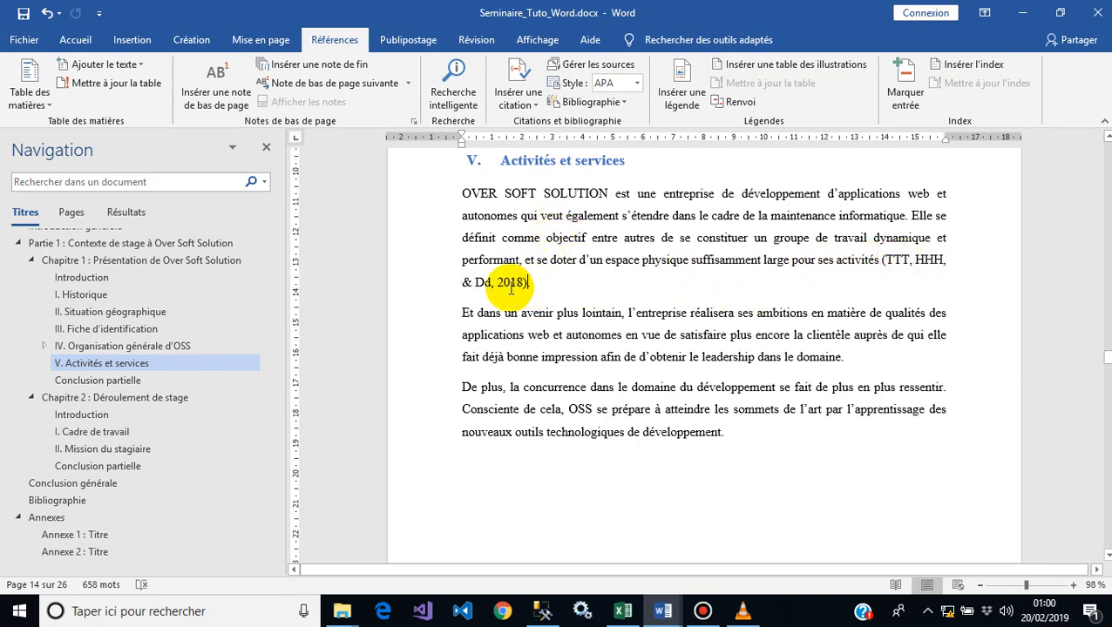
- Try the Chicago citation style, switch the document to IEEE and check the citation in the first paragraph
click(637, 83)
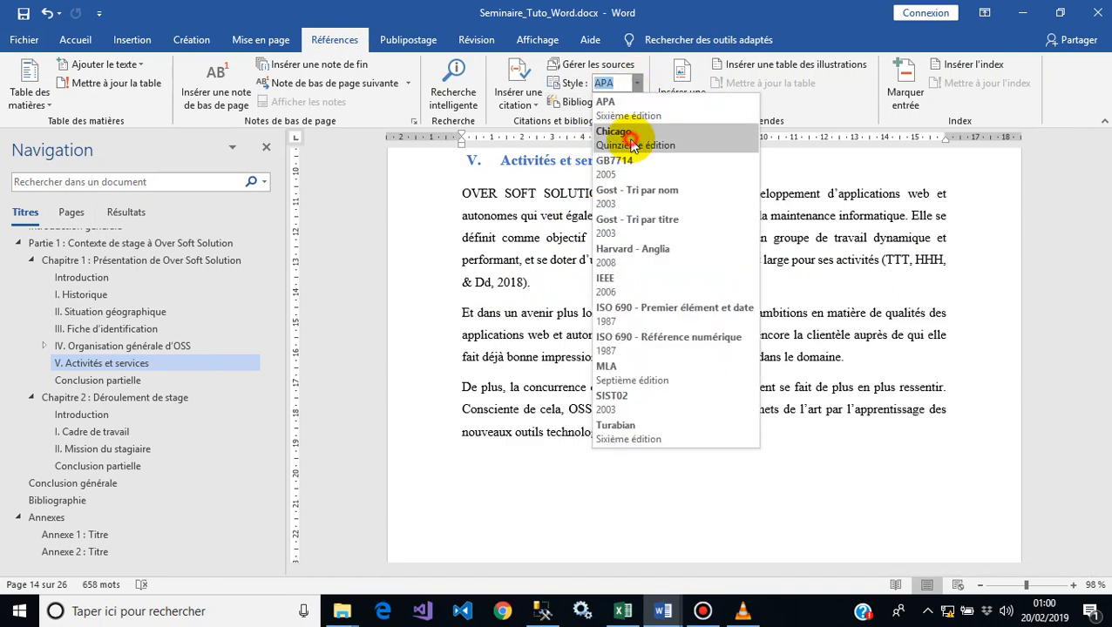
click(689, 198)
click(637, 83)
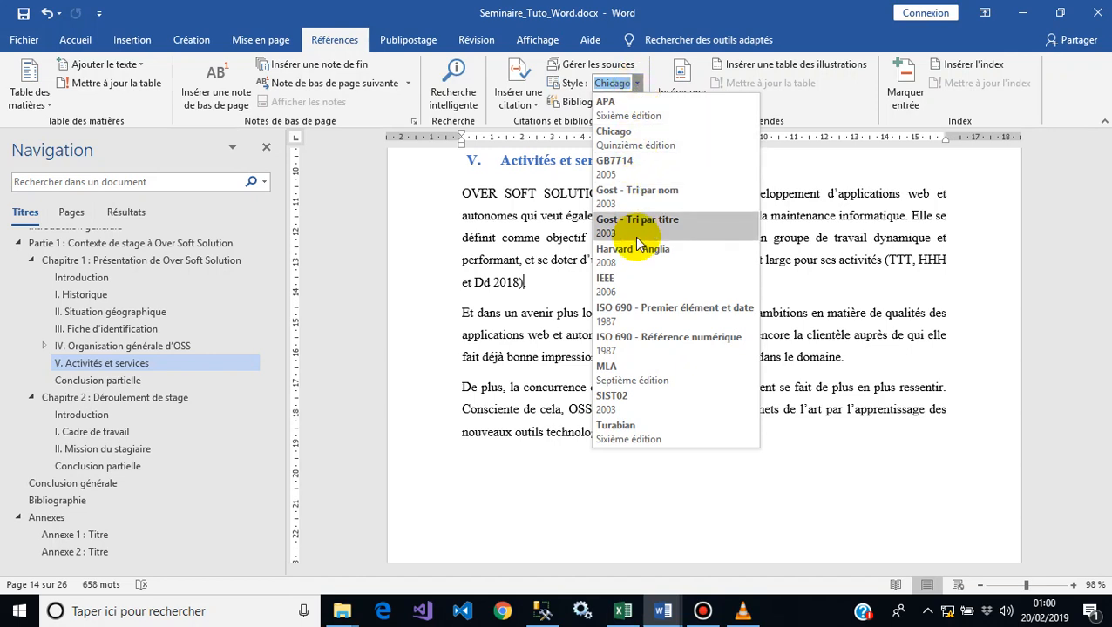
click(630, 281)
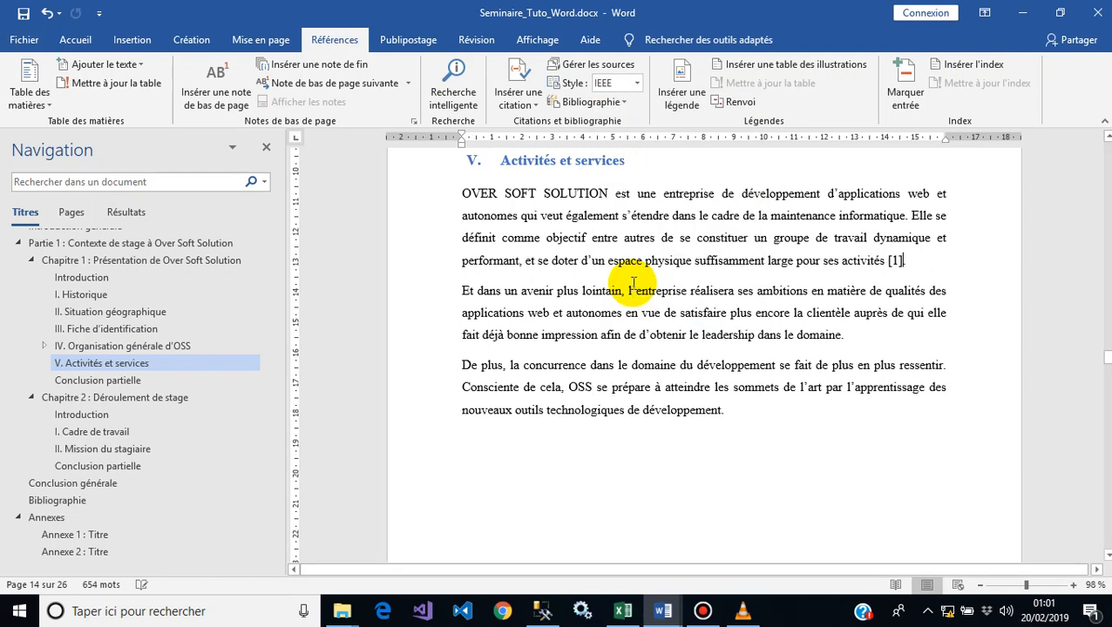
click(895, 260)
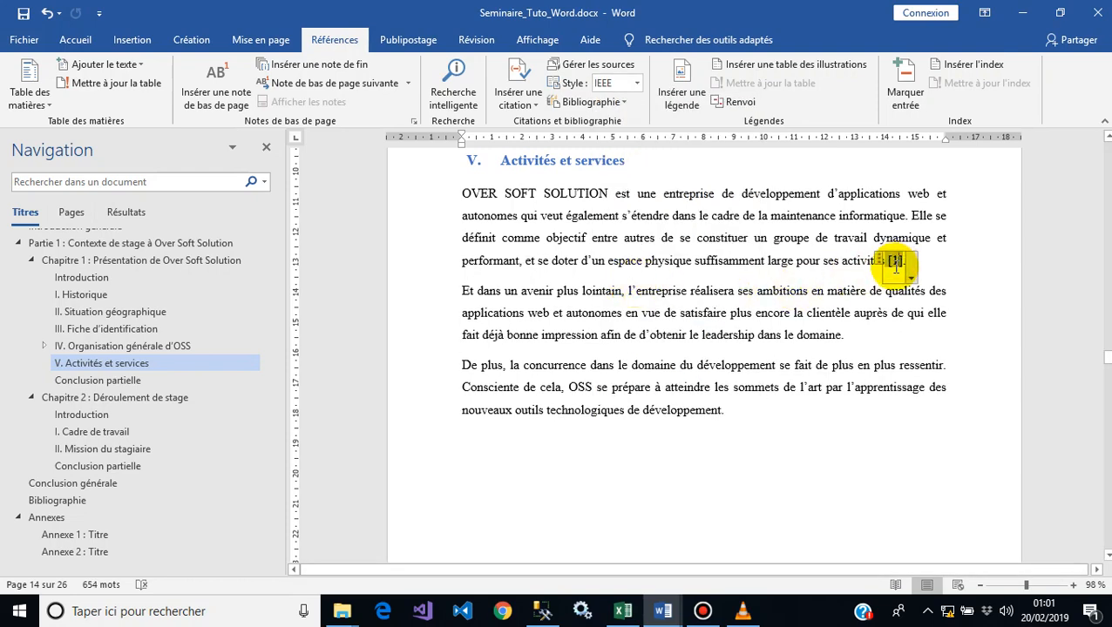
click(838, 265)
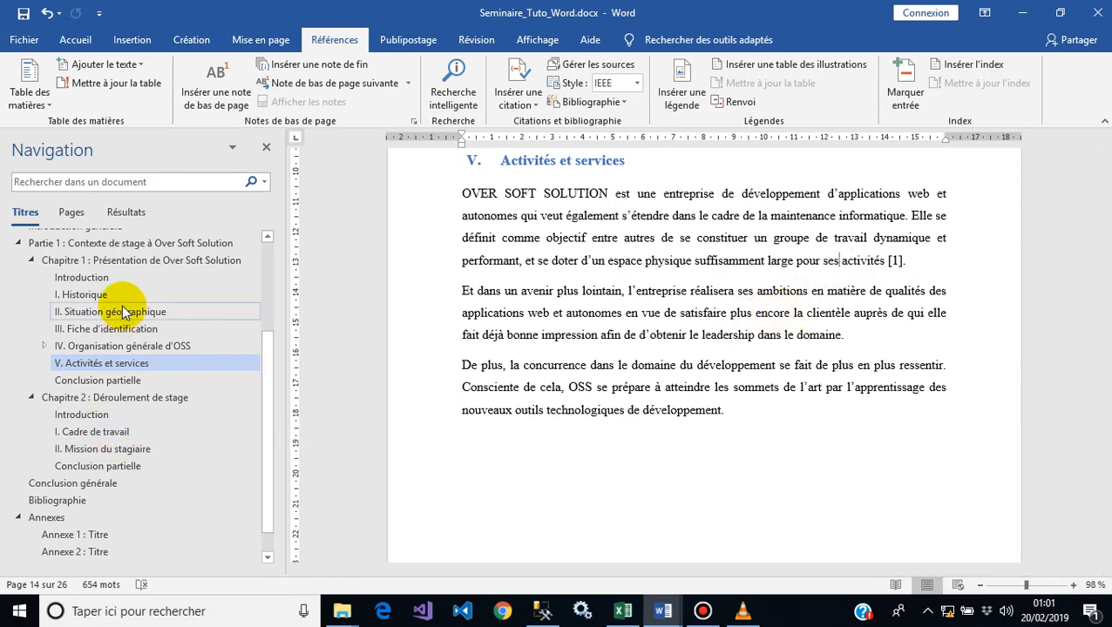
- Insert a citation of the book Test (2006) at the end of the last paragraph under Activités et services
click(92, 432)
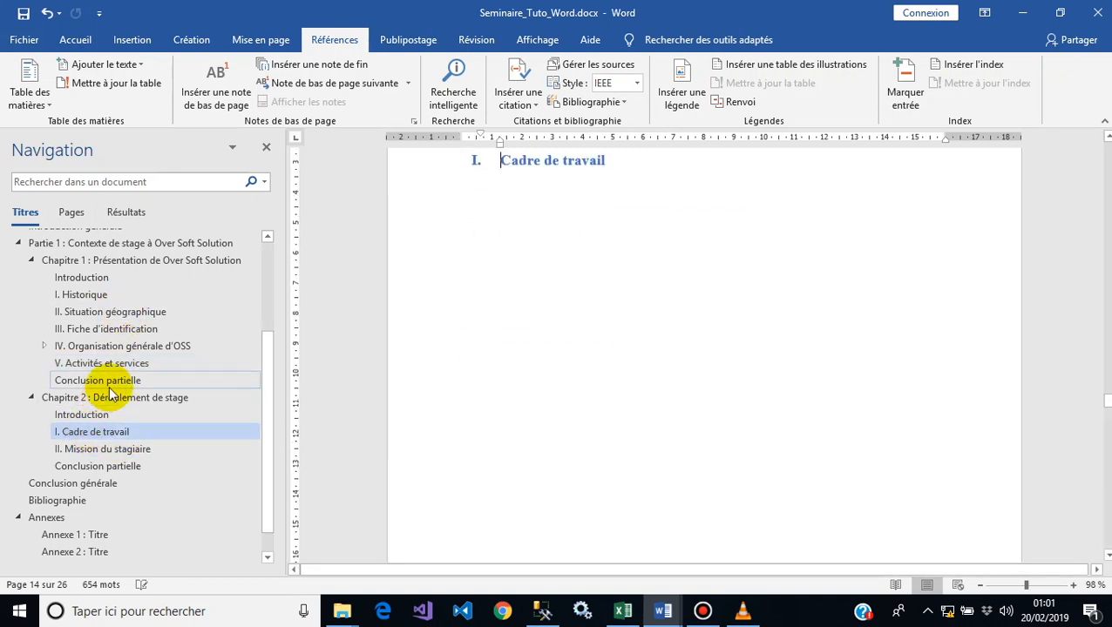
click(103, 312)
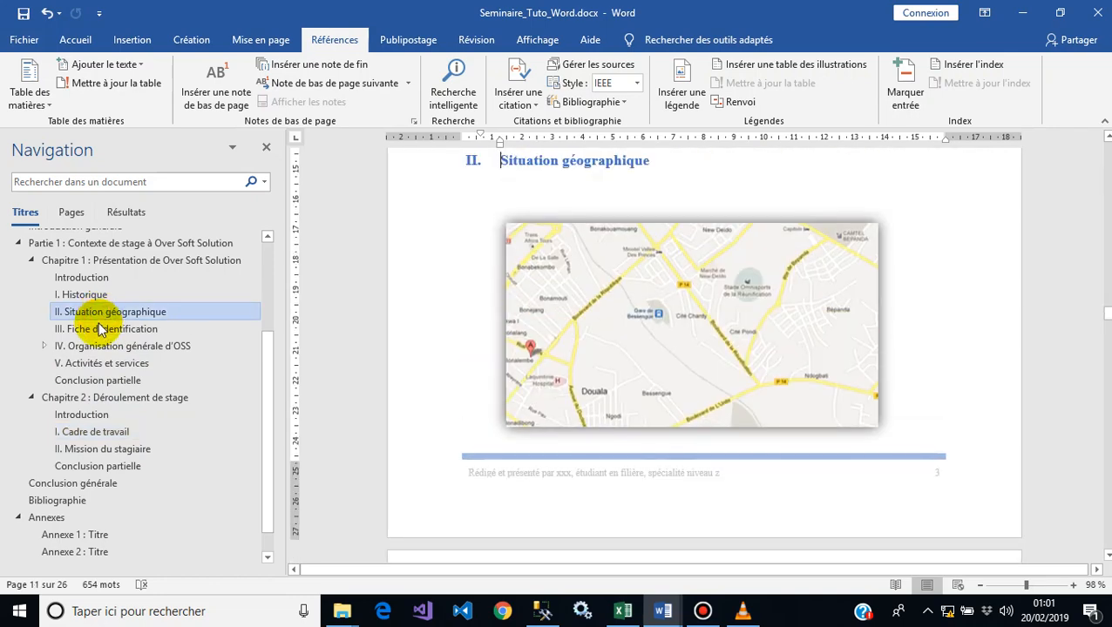
click(100, 329)
click(99, 364)
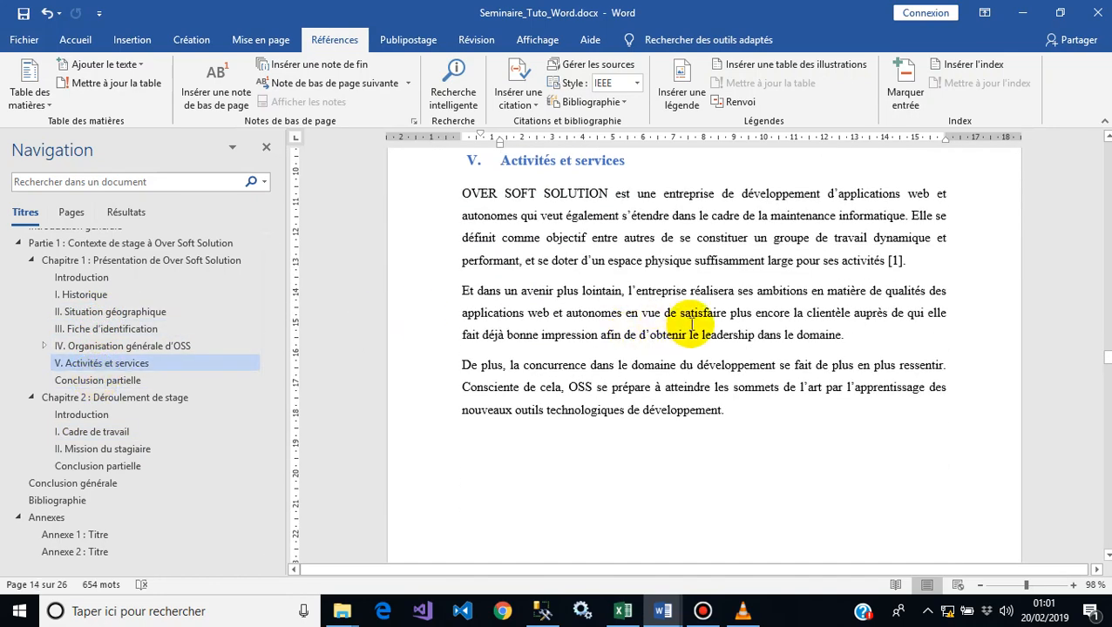
click(720, 410)
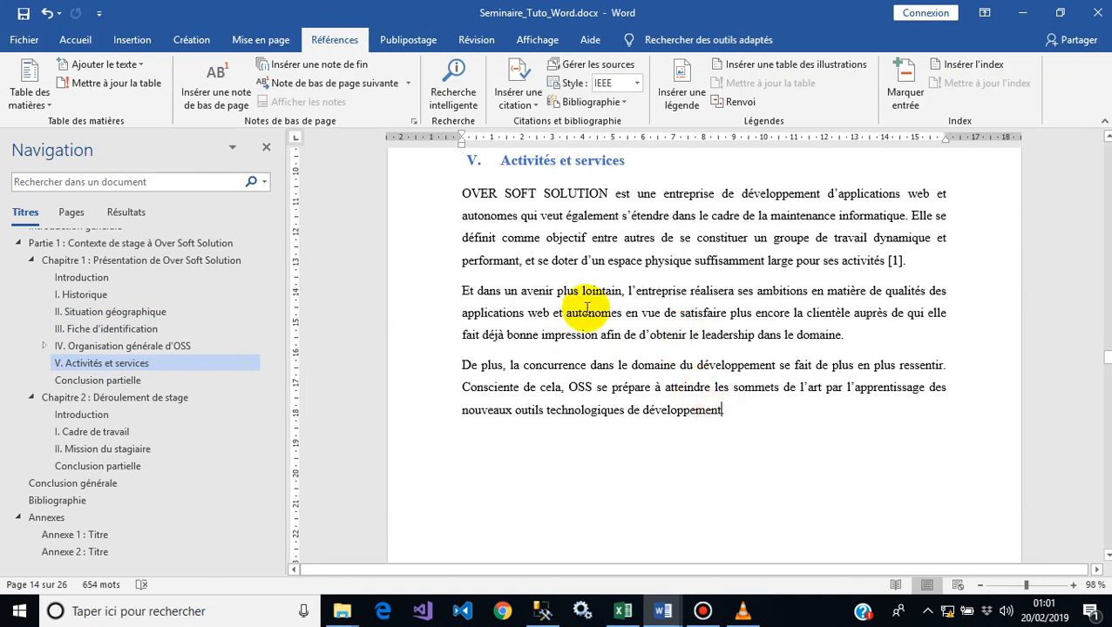
click(516, 96)
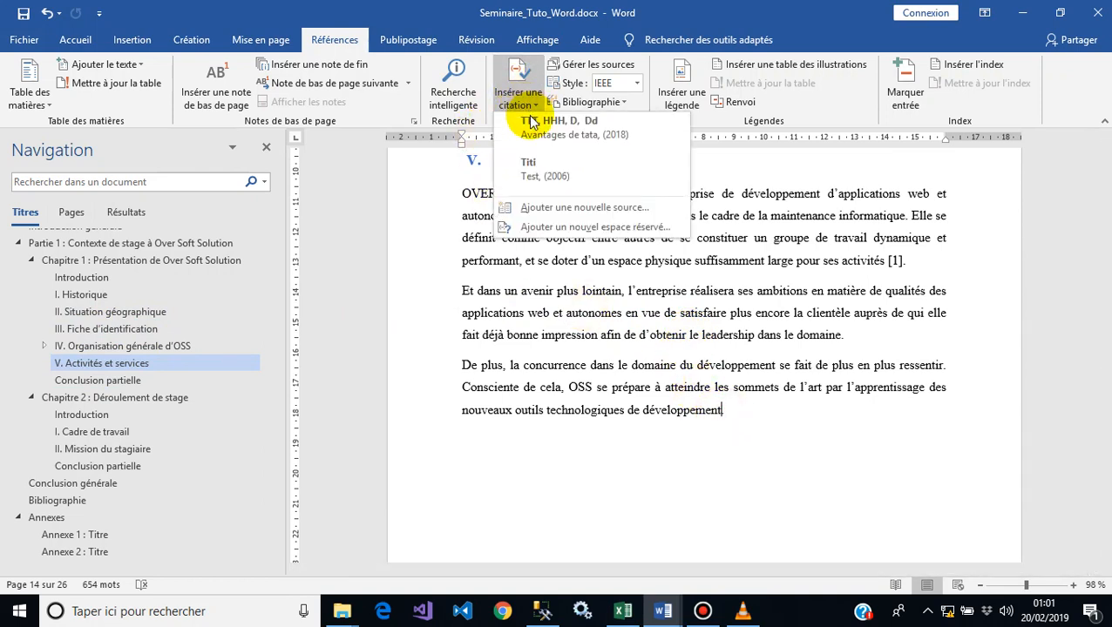
click(536, 172)
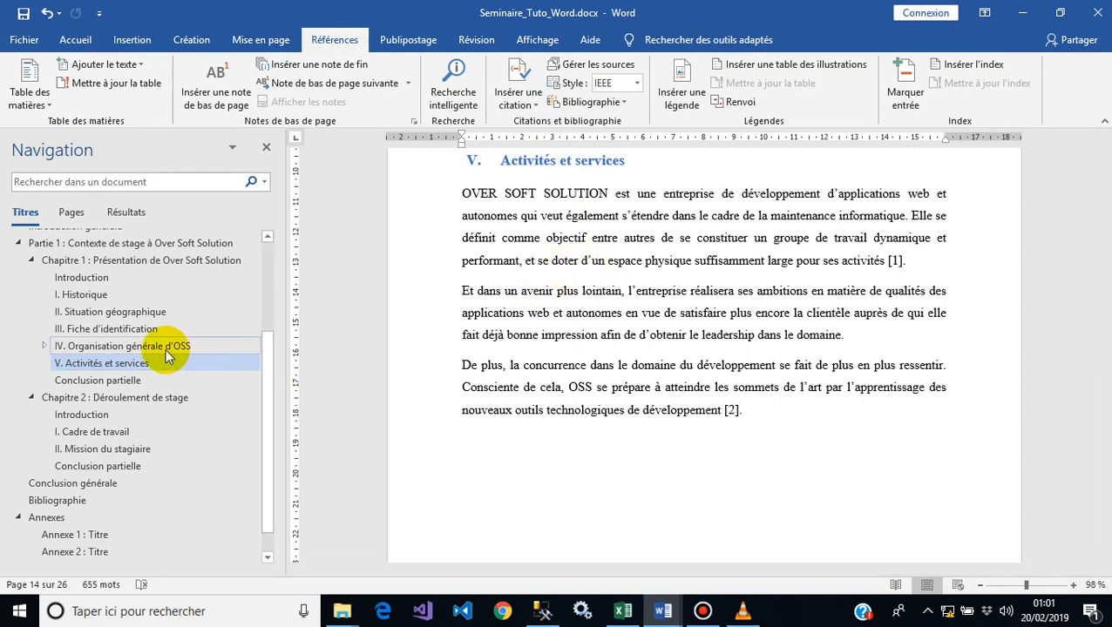
- Insert a citation of Avantages de tata (2018) at the end of the Tableau 1 caption under Fiche d'identification
click(151, 330)
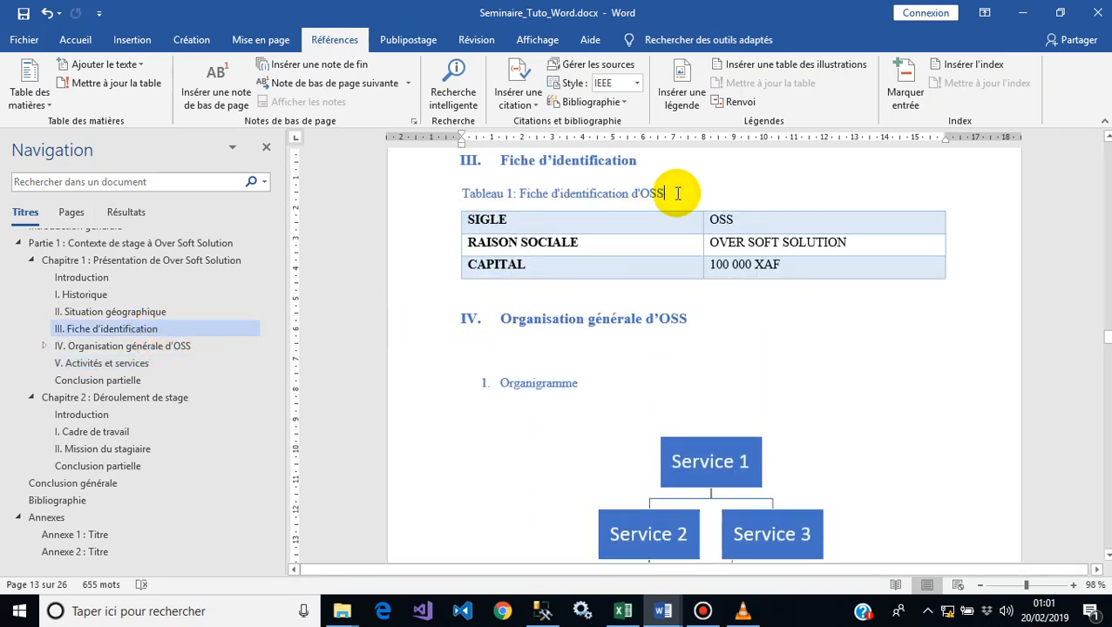
click(518, 104)
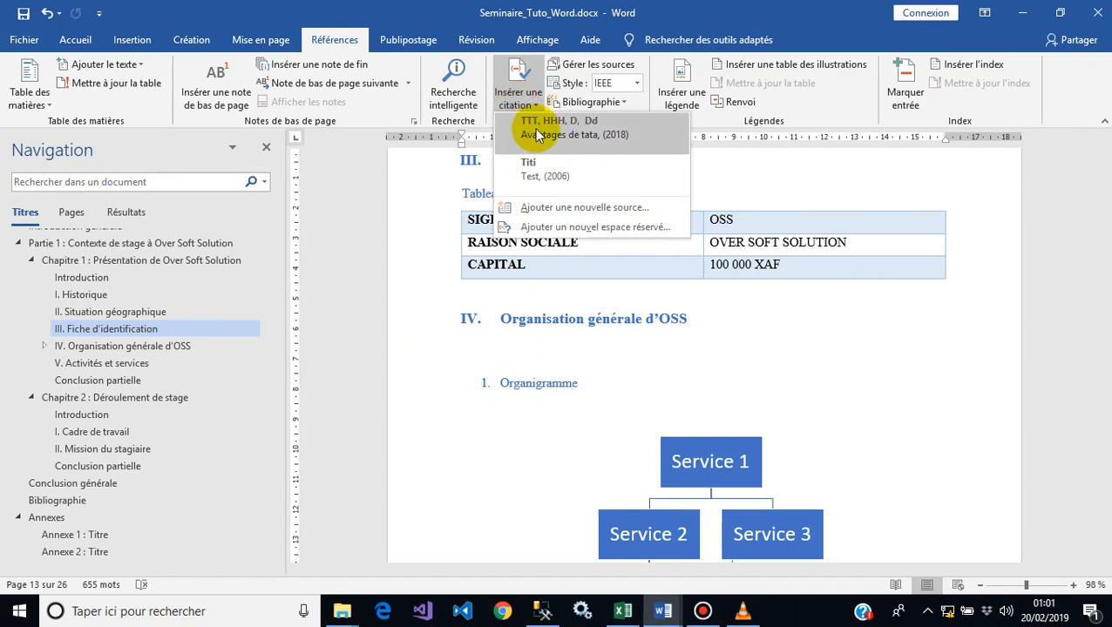
click(537, 134)
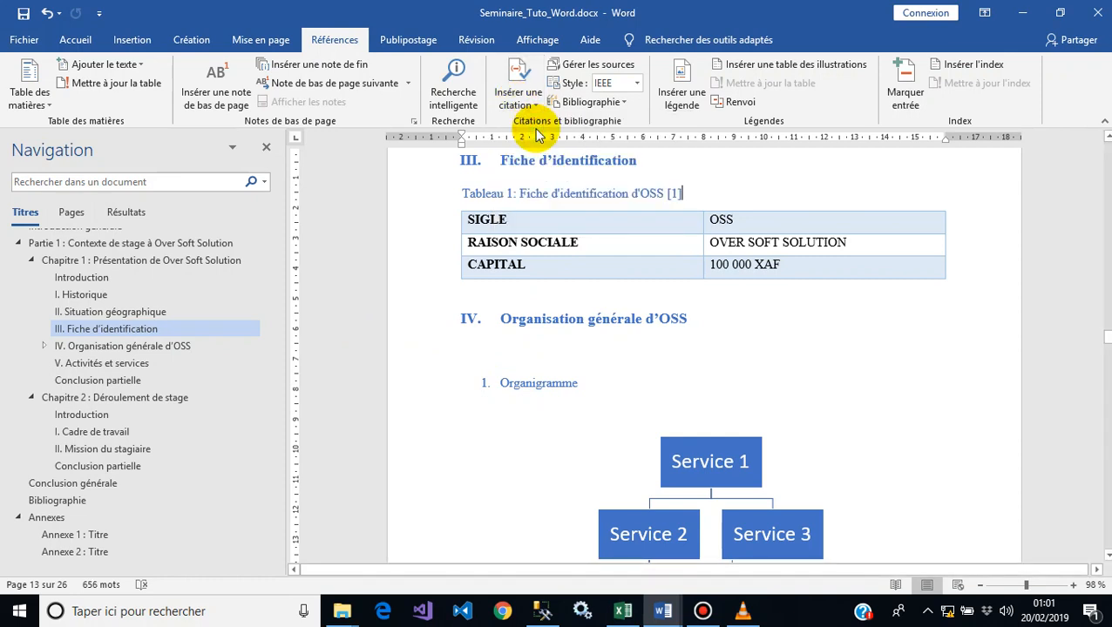
- Insert the bibliography without a built-in title on the blank line below the Bibliographie heading
click(267, 344)
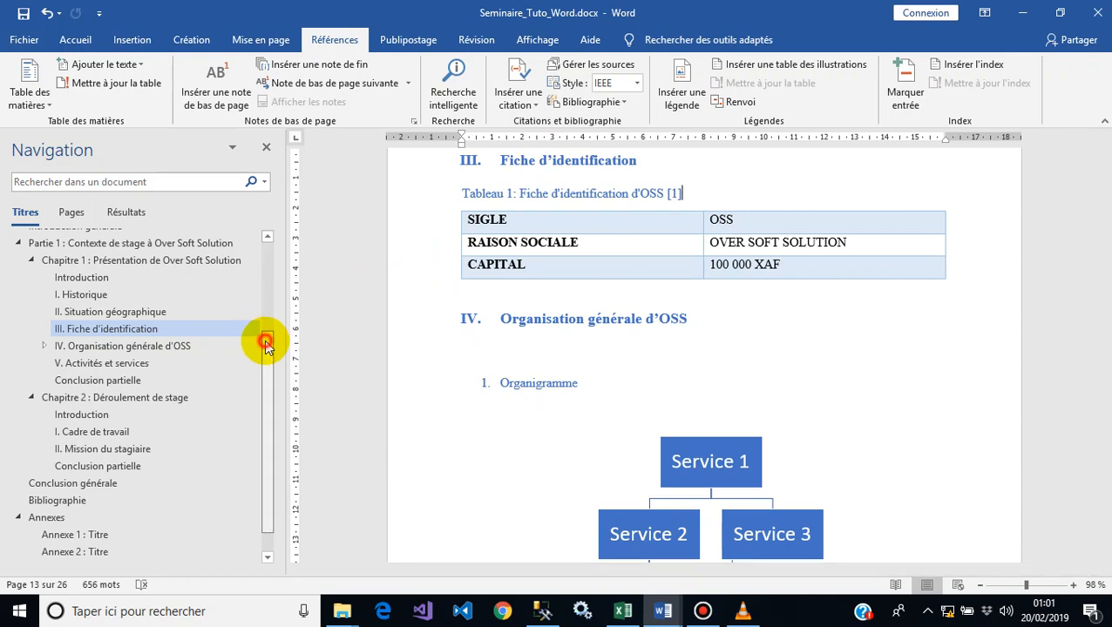
drag(267, 344, 269, 390)
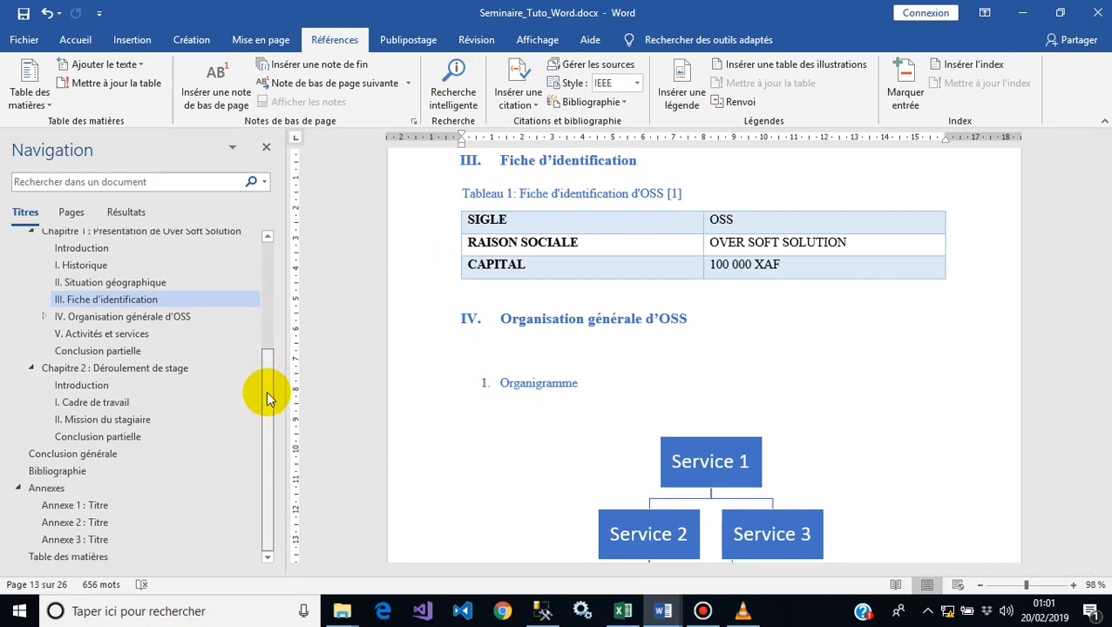
click(76, 470)
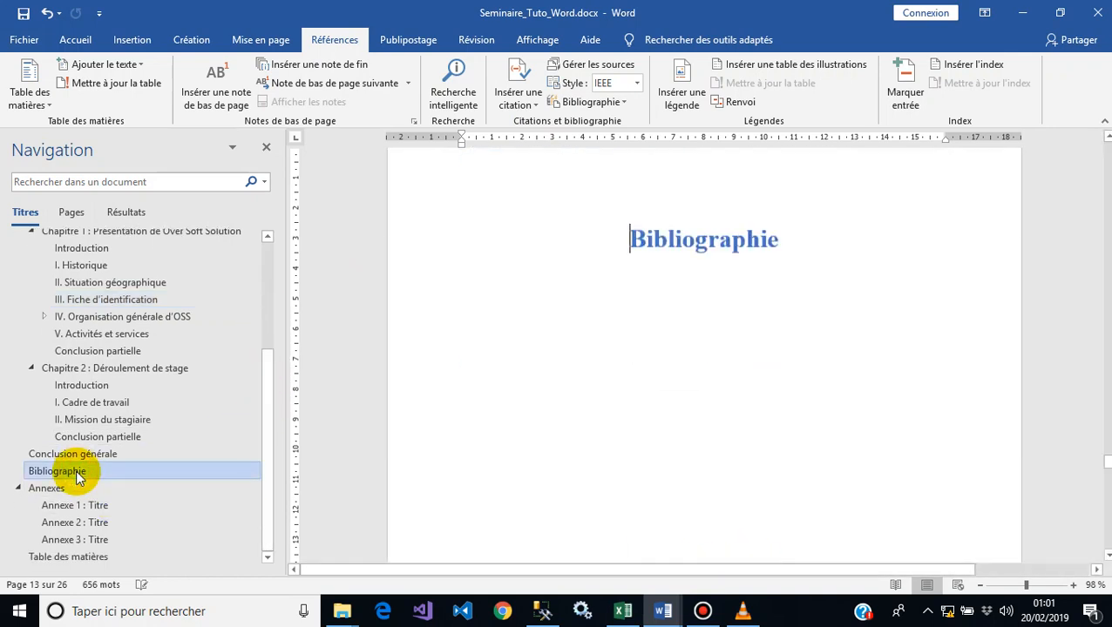
click(478, 210)
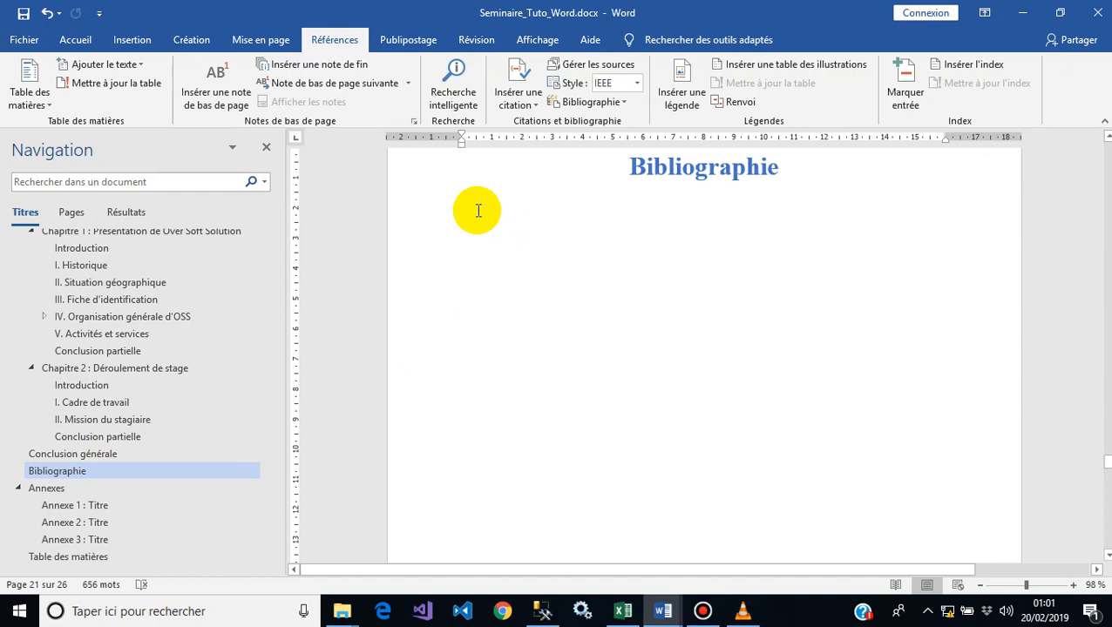
click(601, 107)
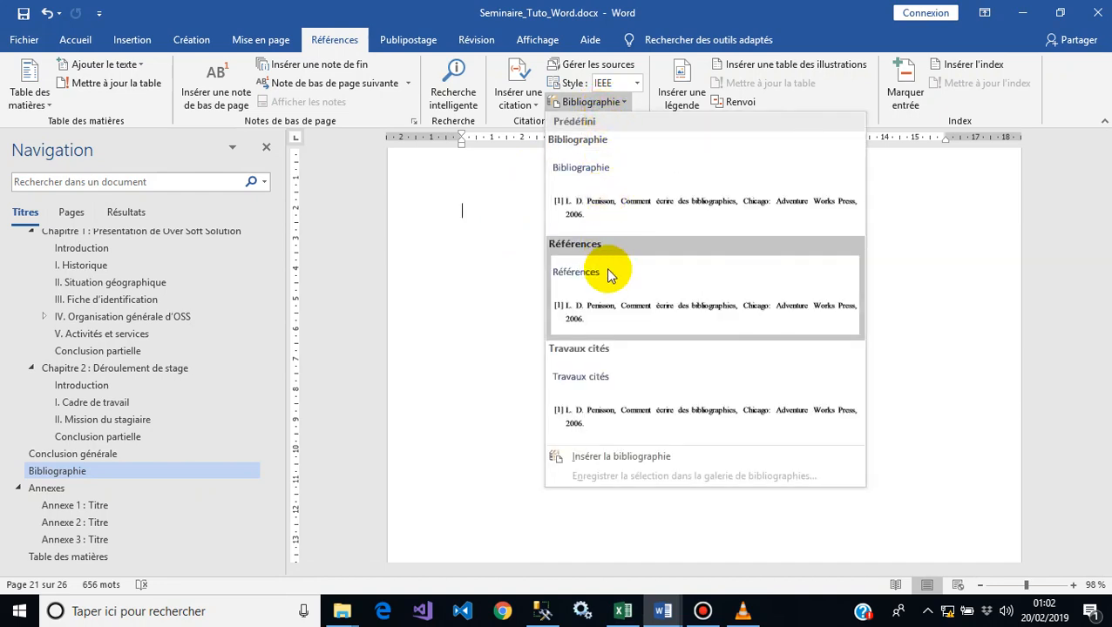
click(602, 459)
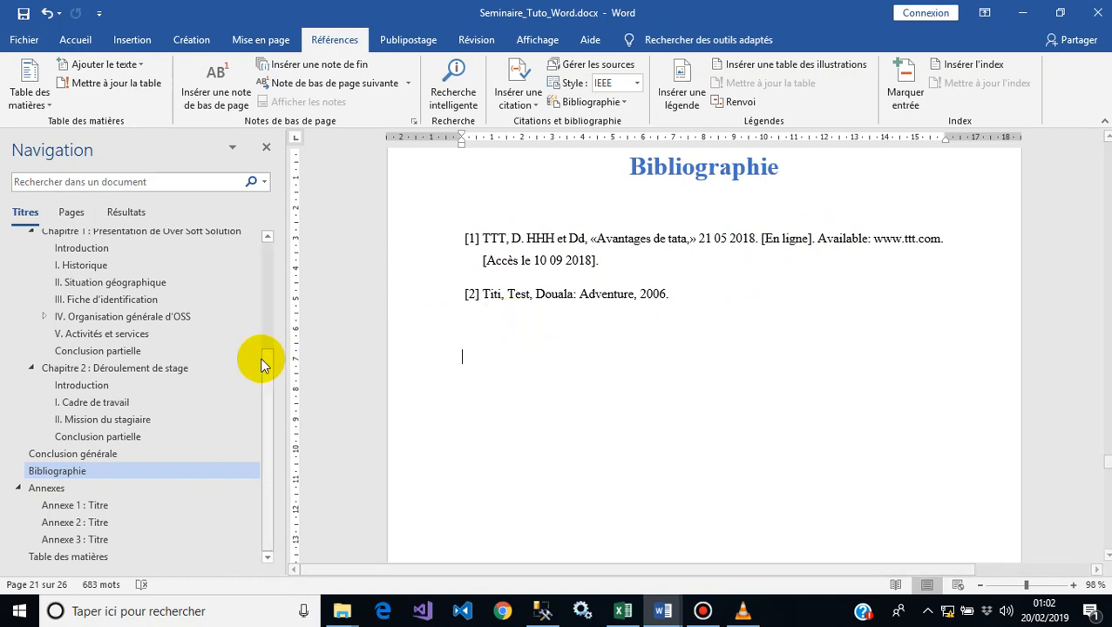
- Compare the citation in the Tableau 1 caption with the bibliography entries, and examine the access date of the website entry
click(98, 316)
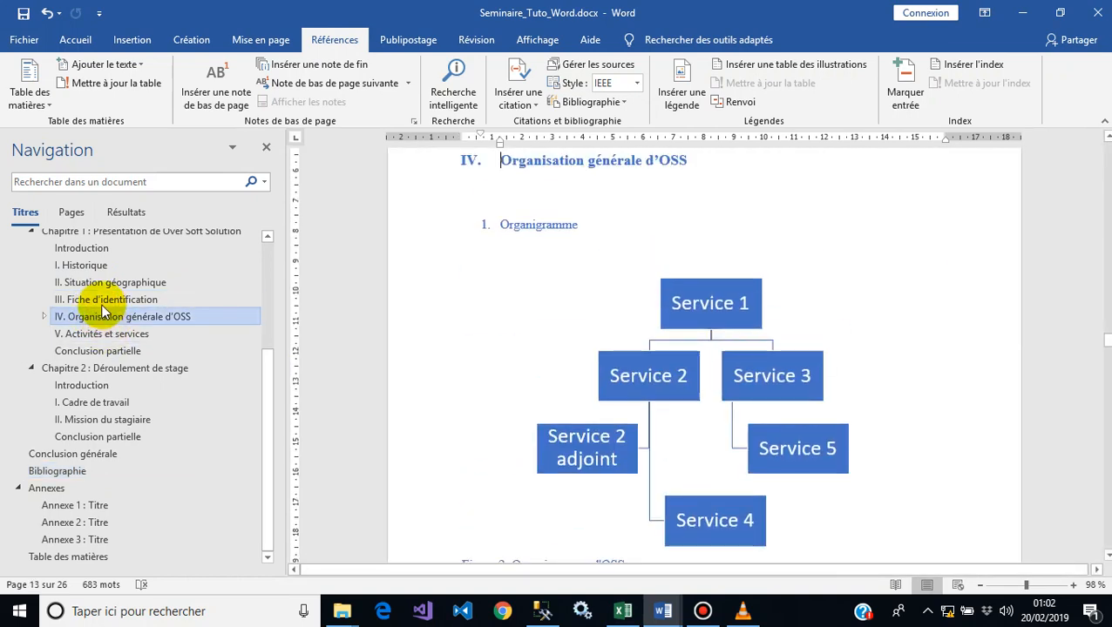
click(105, 299)
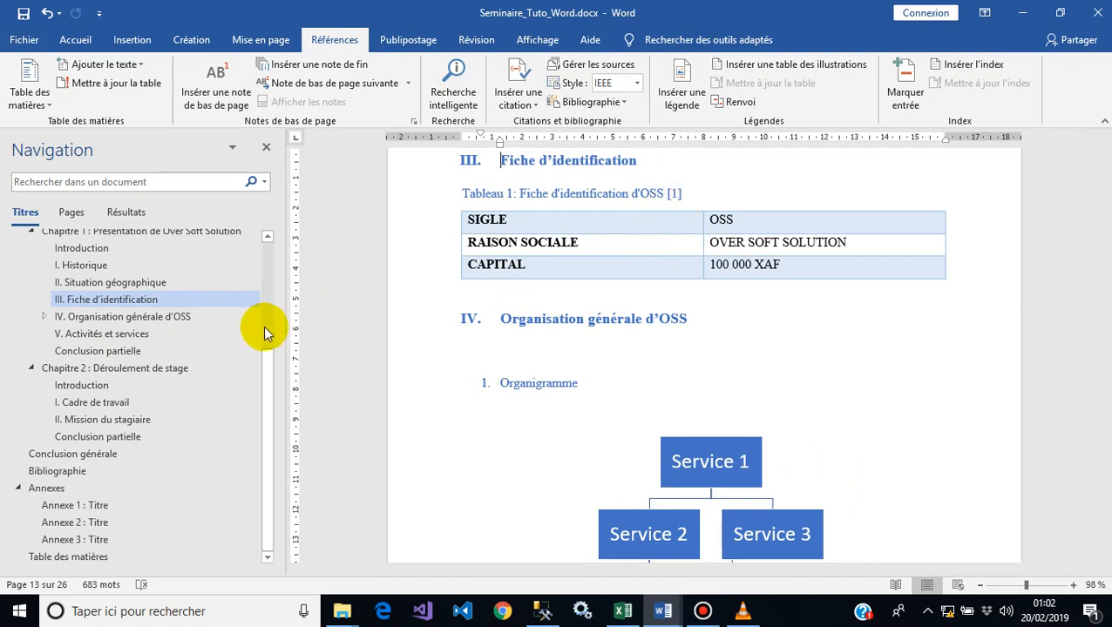
click(268, 392)
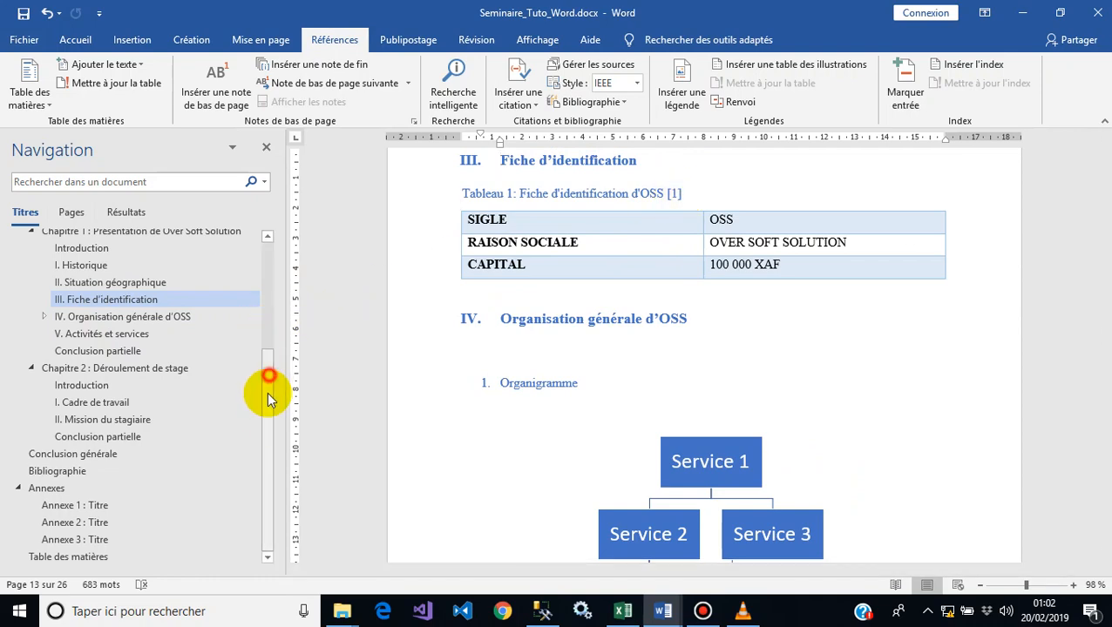
click(59, 471)
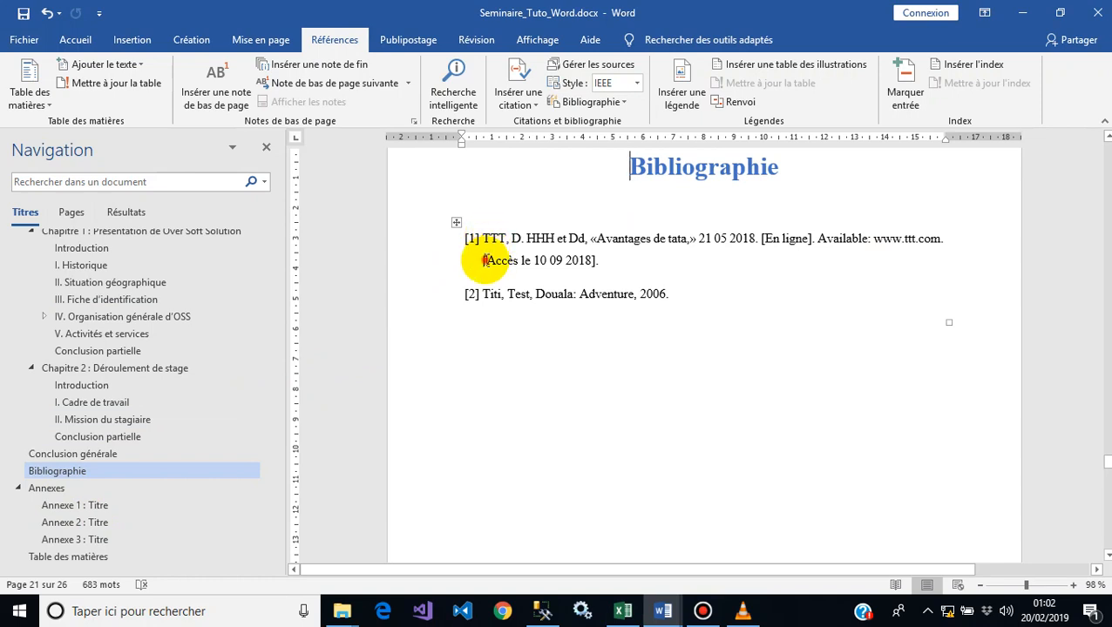
drag(484, 261, 597, 262)
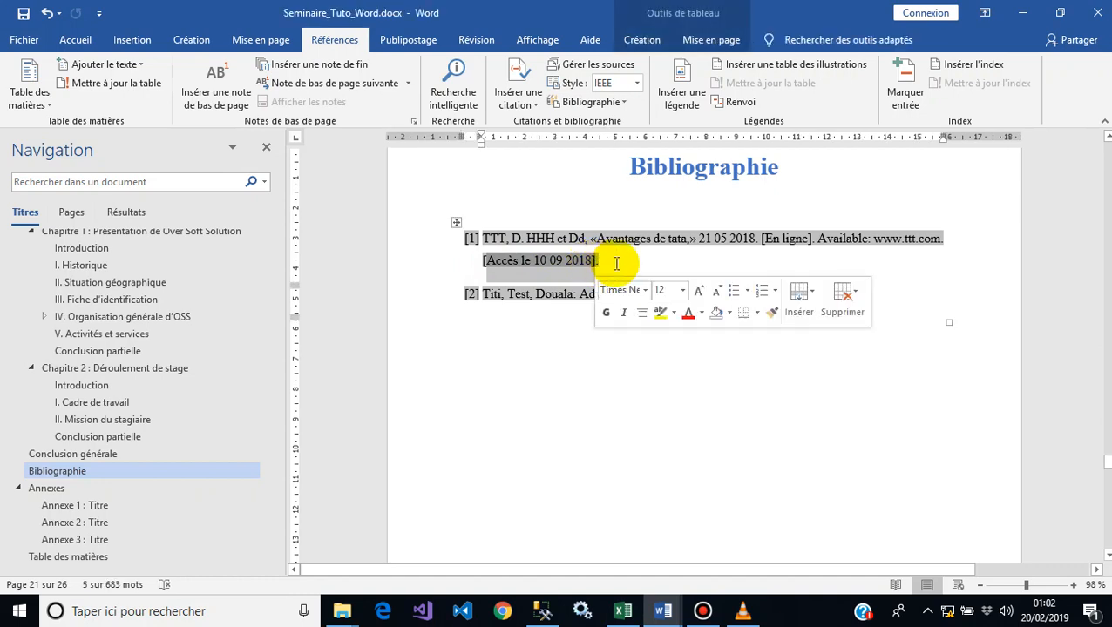
click(615, 263)
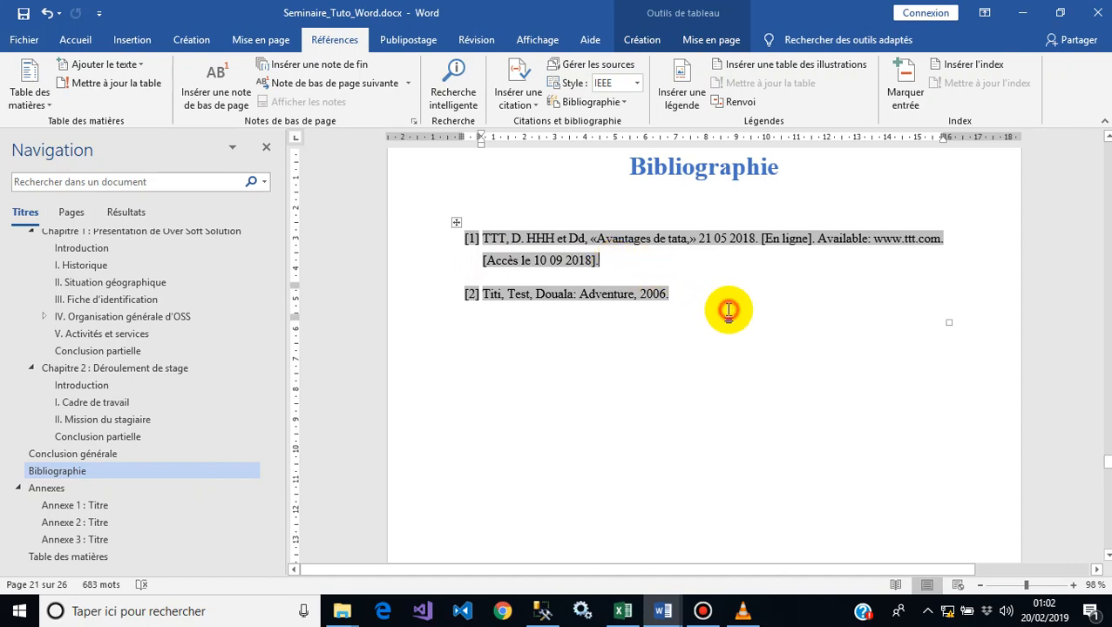
drag(723, 311, 661, 305)
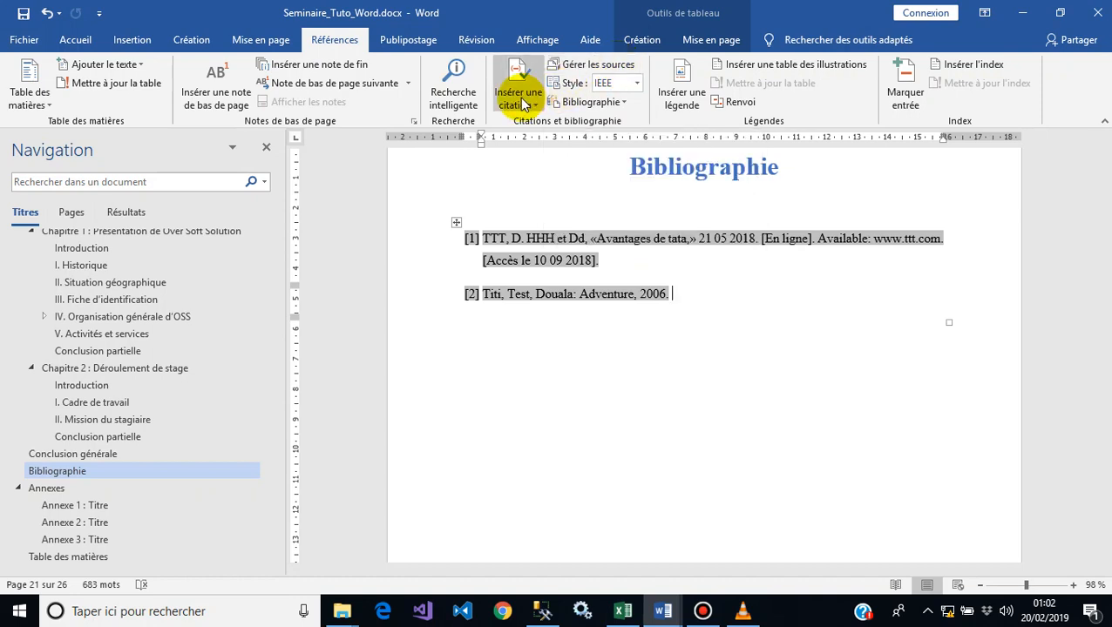
- Update the bibliography field and save the document
right_click(537, 246)
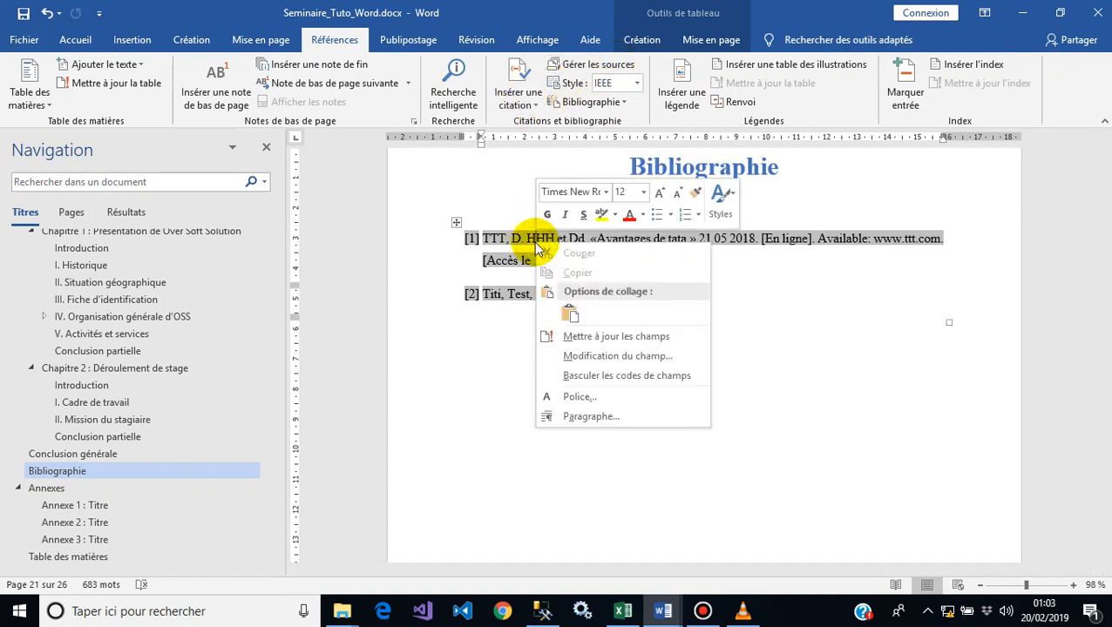
click(598, 338)
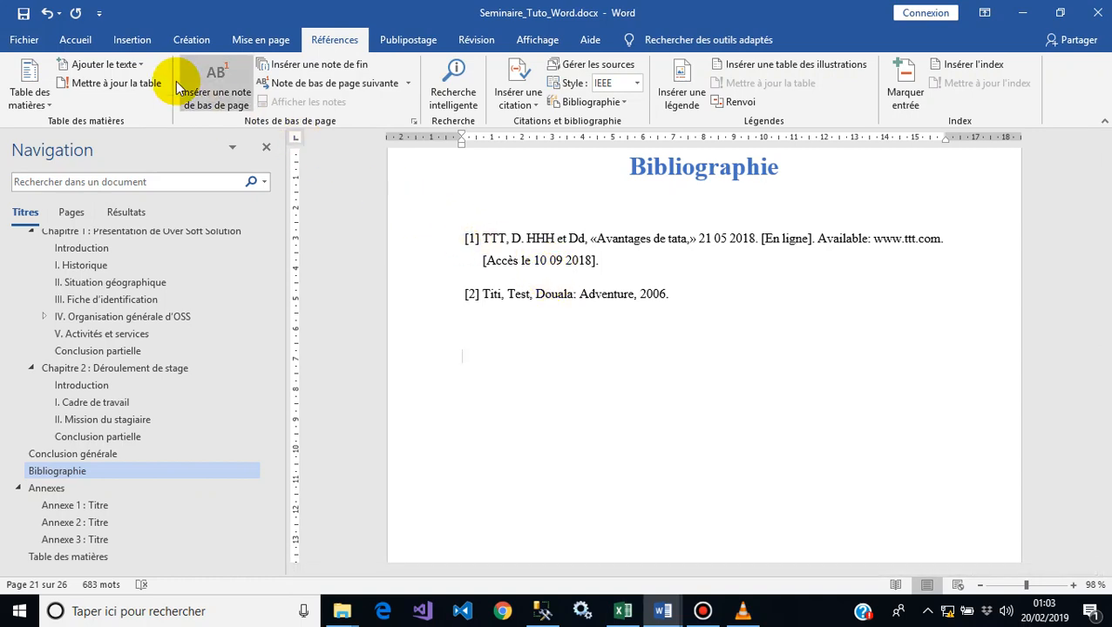
click(24, 16)
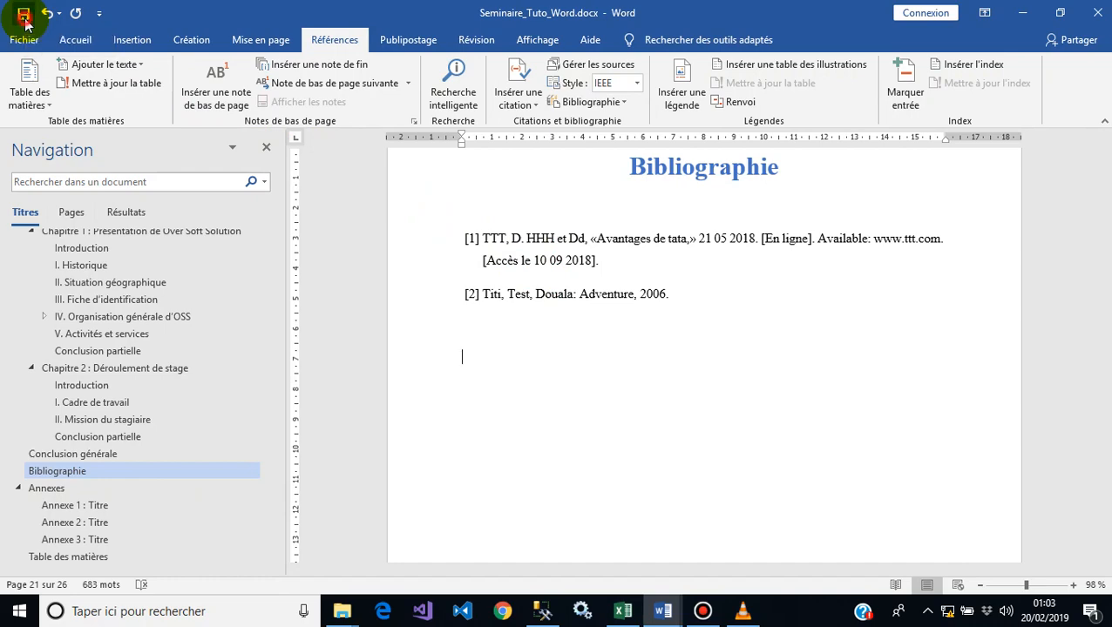